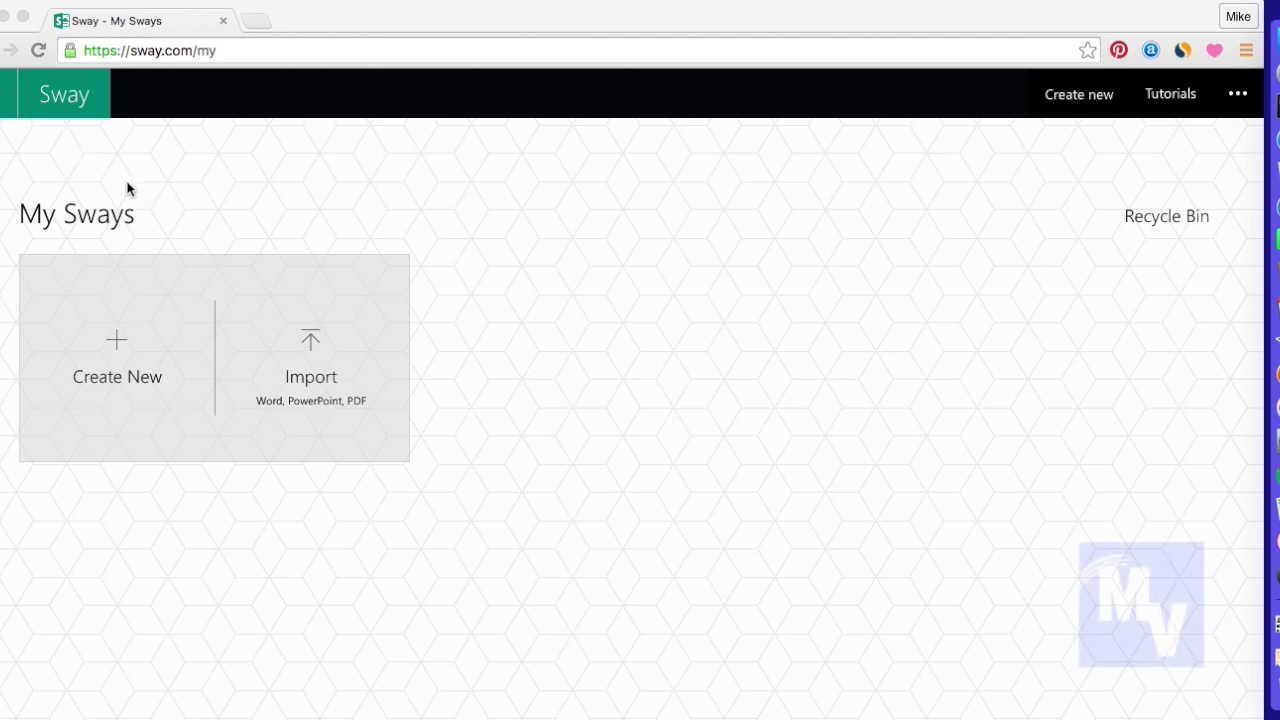
Start a new blank Sway from the My Sways page
left_click(151, 551)
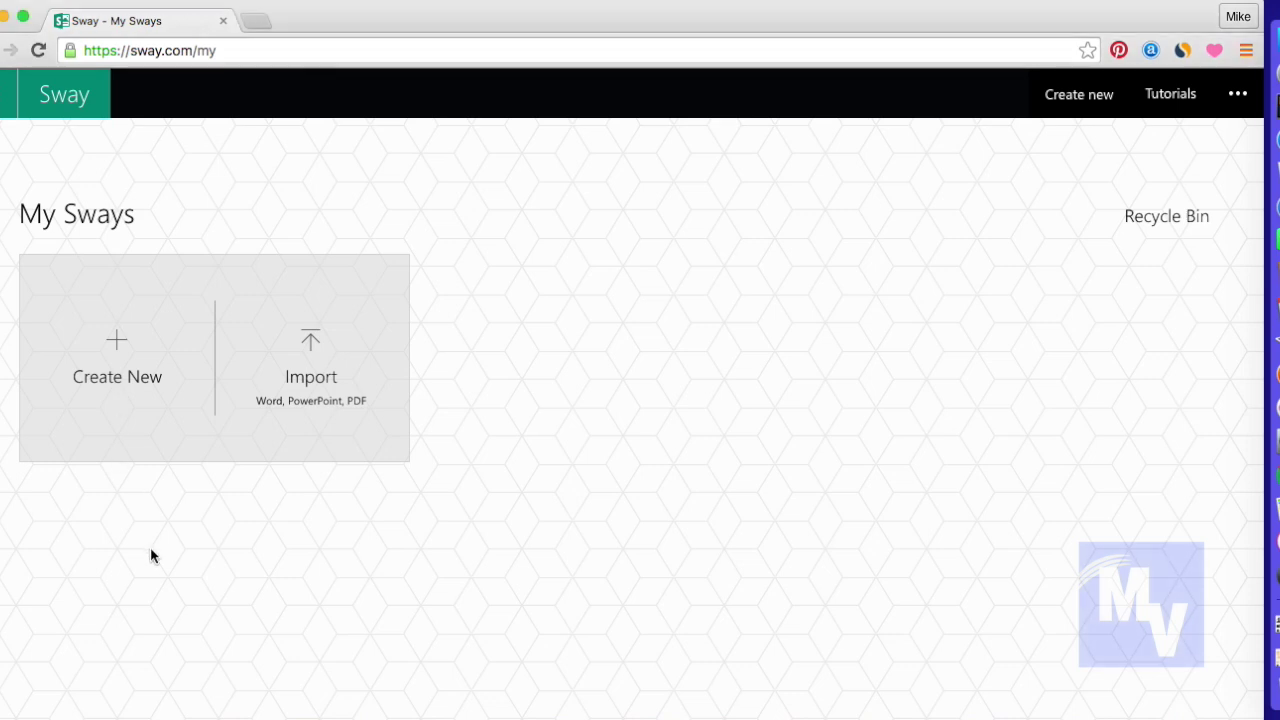
left_click(131, 345)
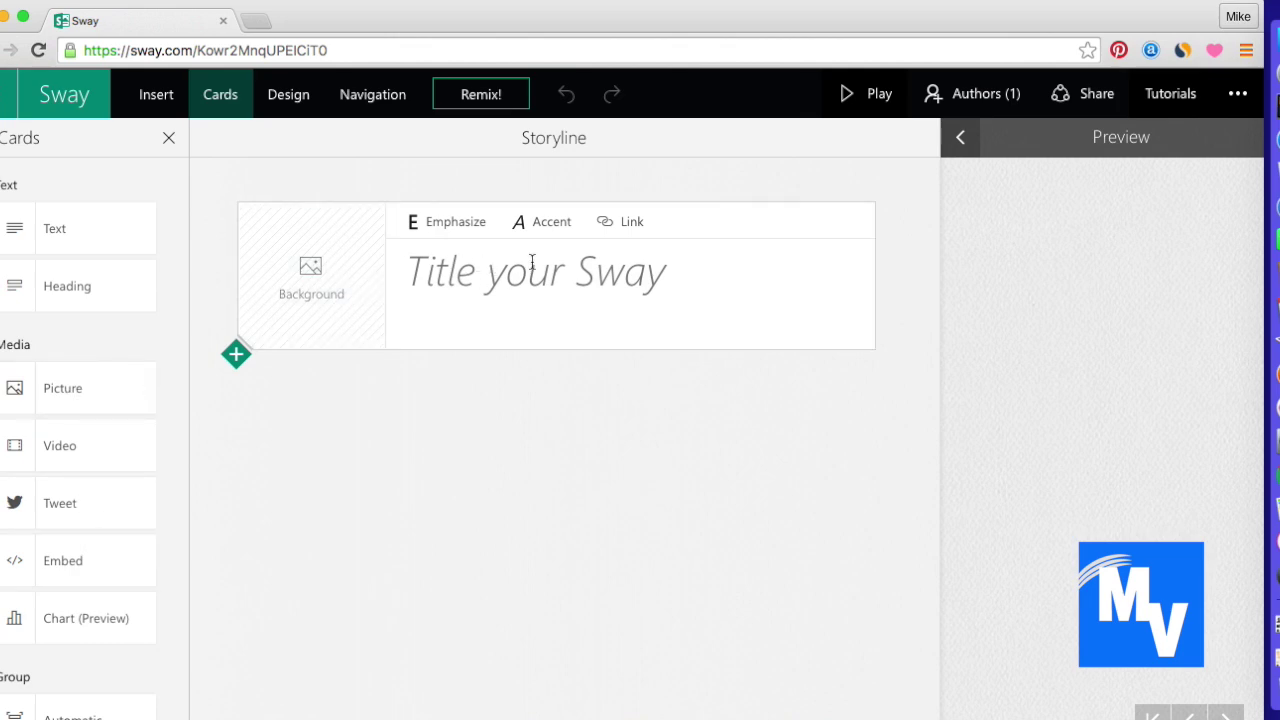
Title the Sway 'TheMvegastyle How-To'
left_click(479, 300)
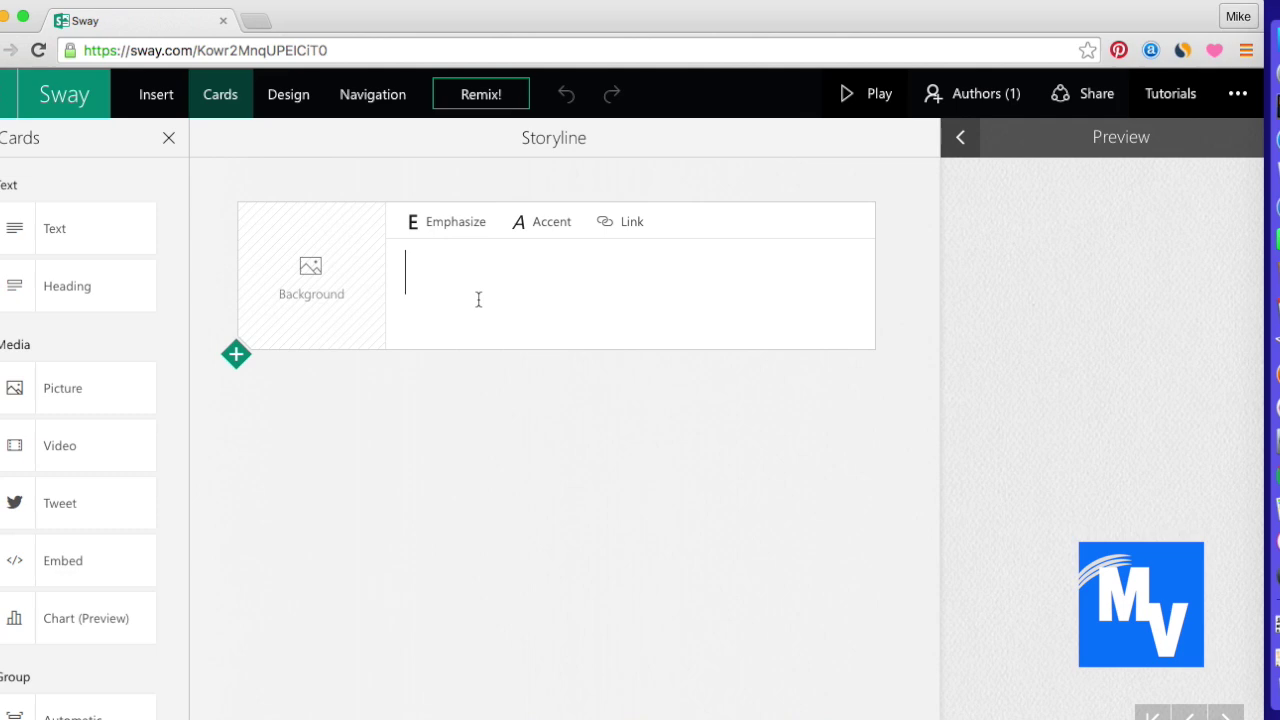
type("TheMvegastyle How-To")
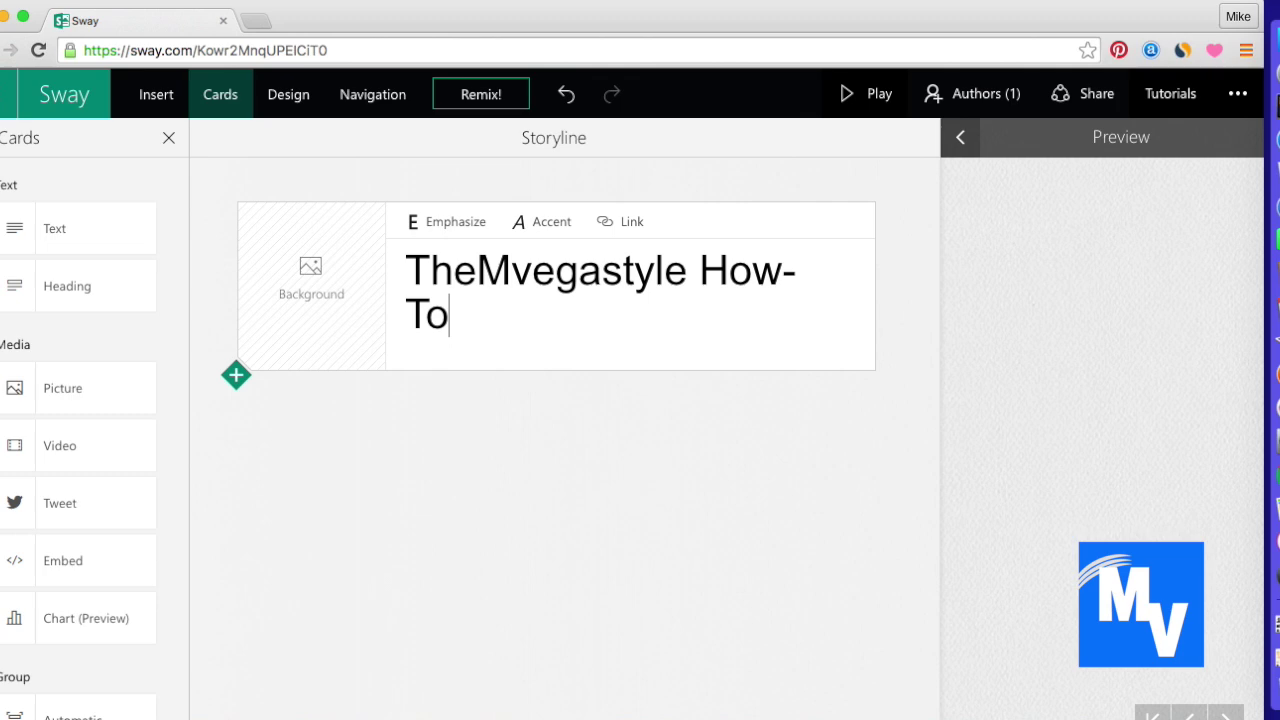
left_click(318, 311)
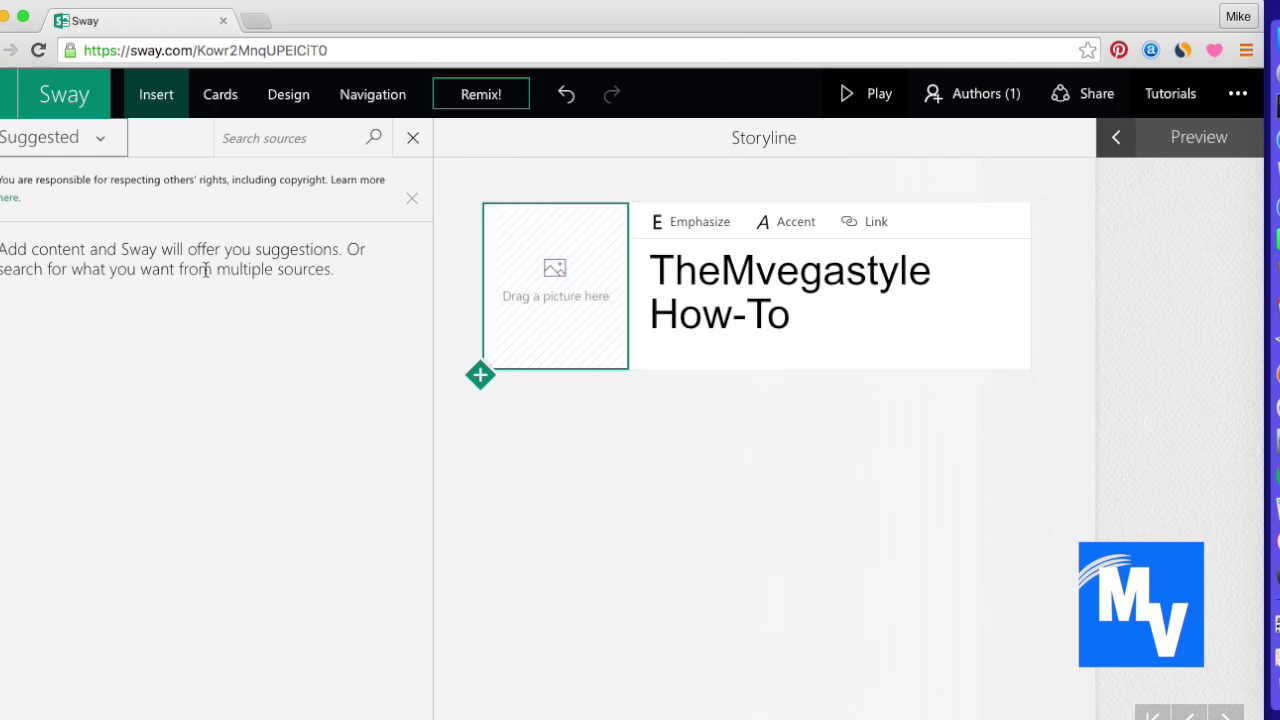
Set the first Facebook photo as the title card's background and check it in preview
left_click(100, 140)
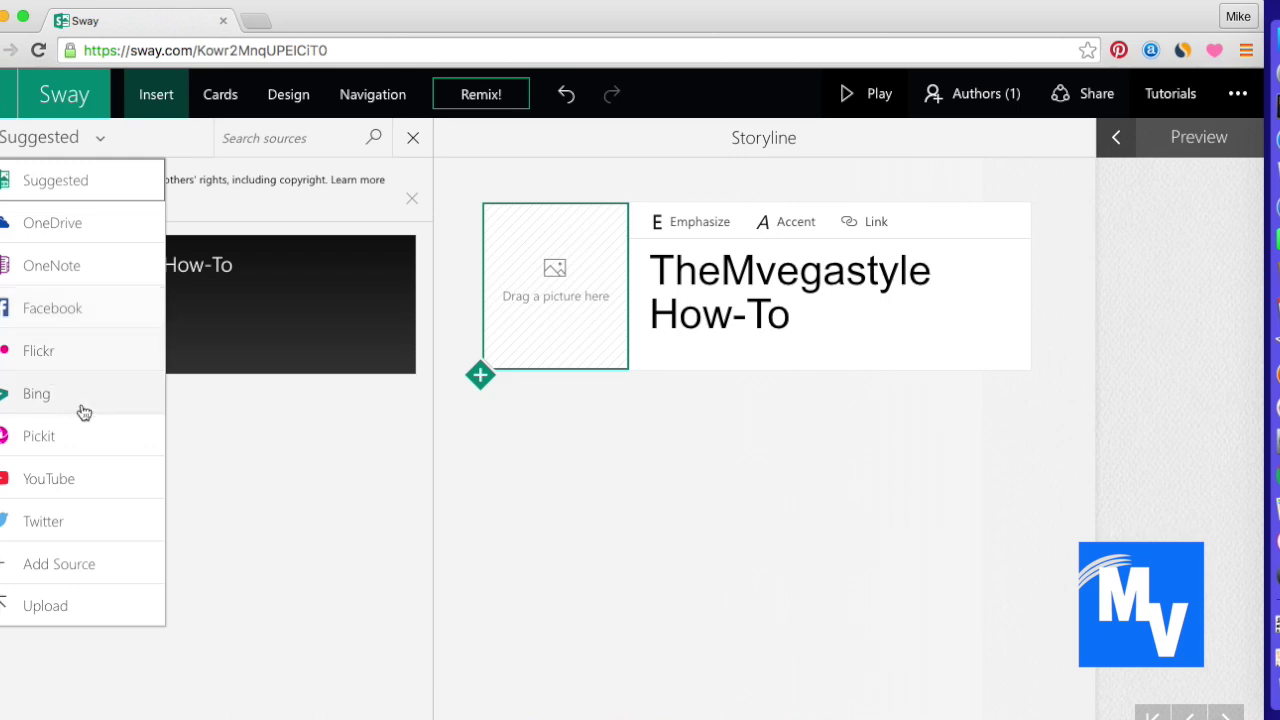
left_click(65, 318)
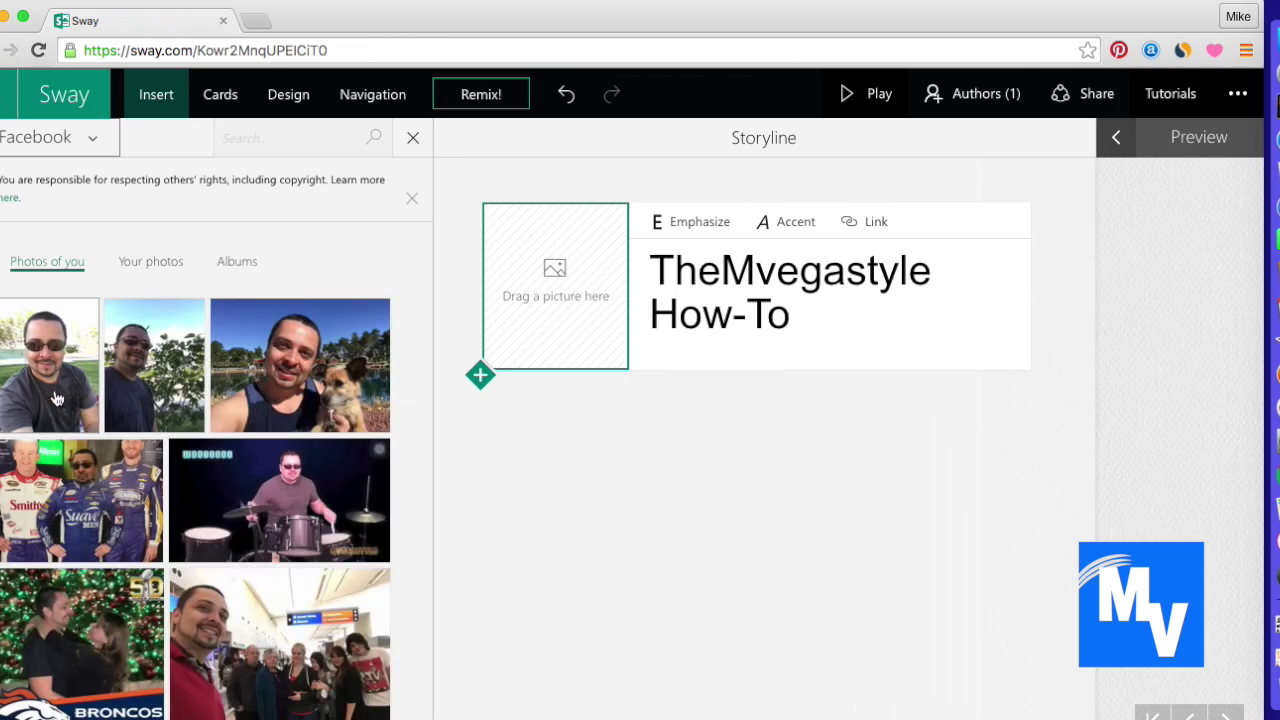
left_click_drag(72, 376, 551, 270)
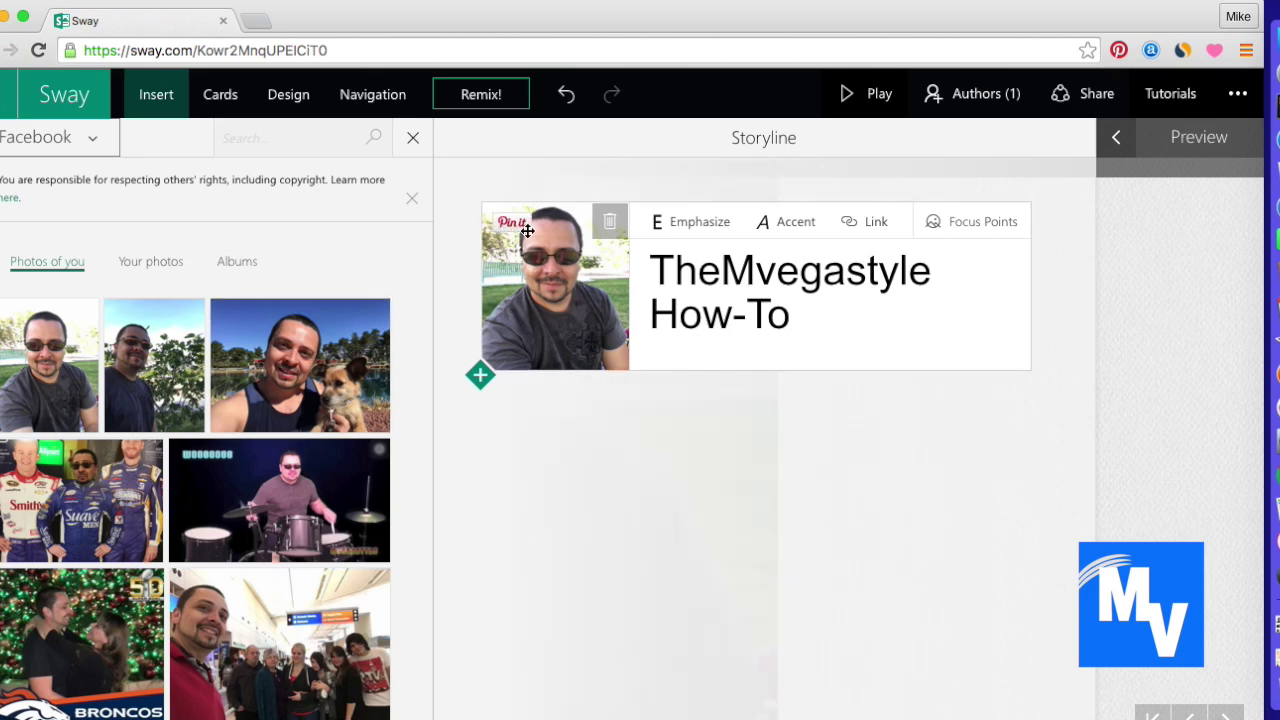
left_click(413, 137)
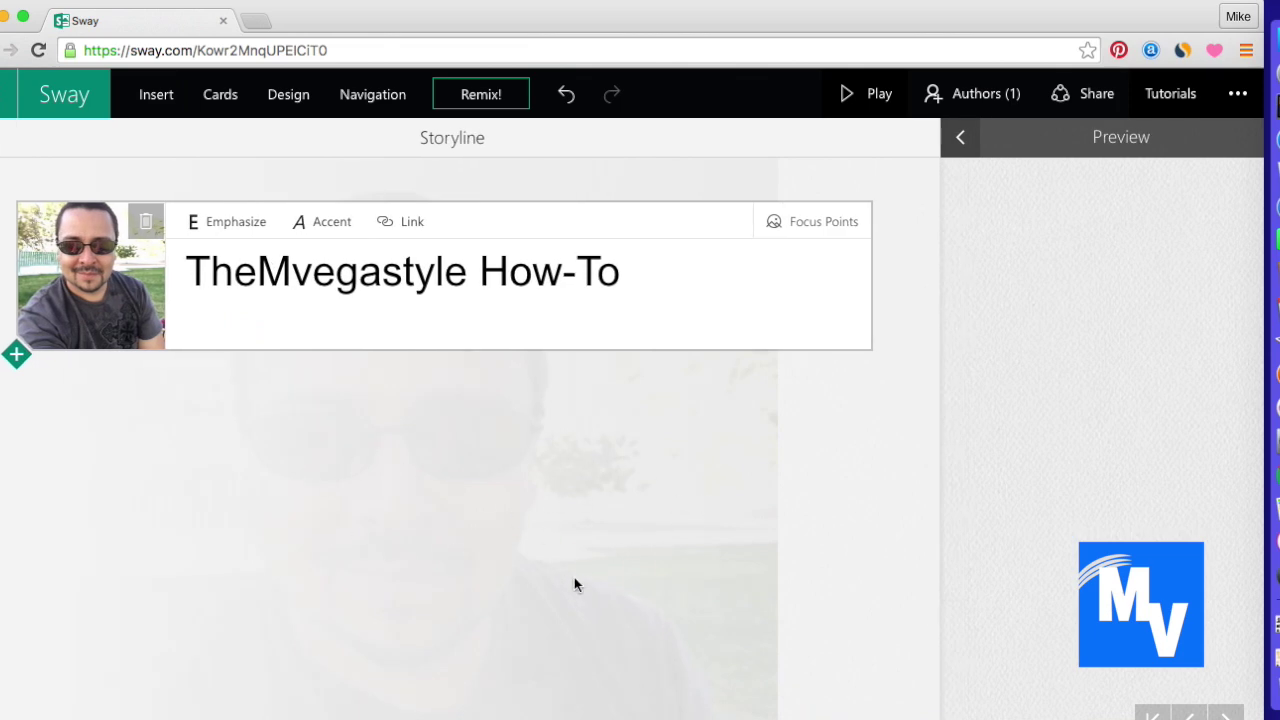
left_click(1066, 440)
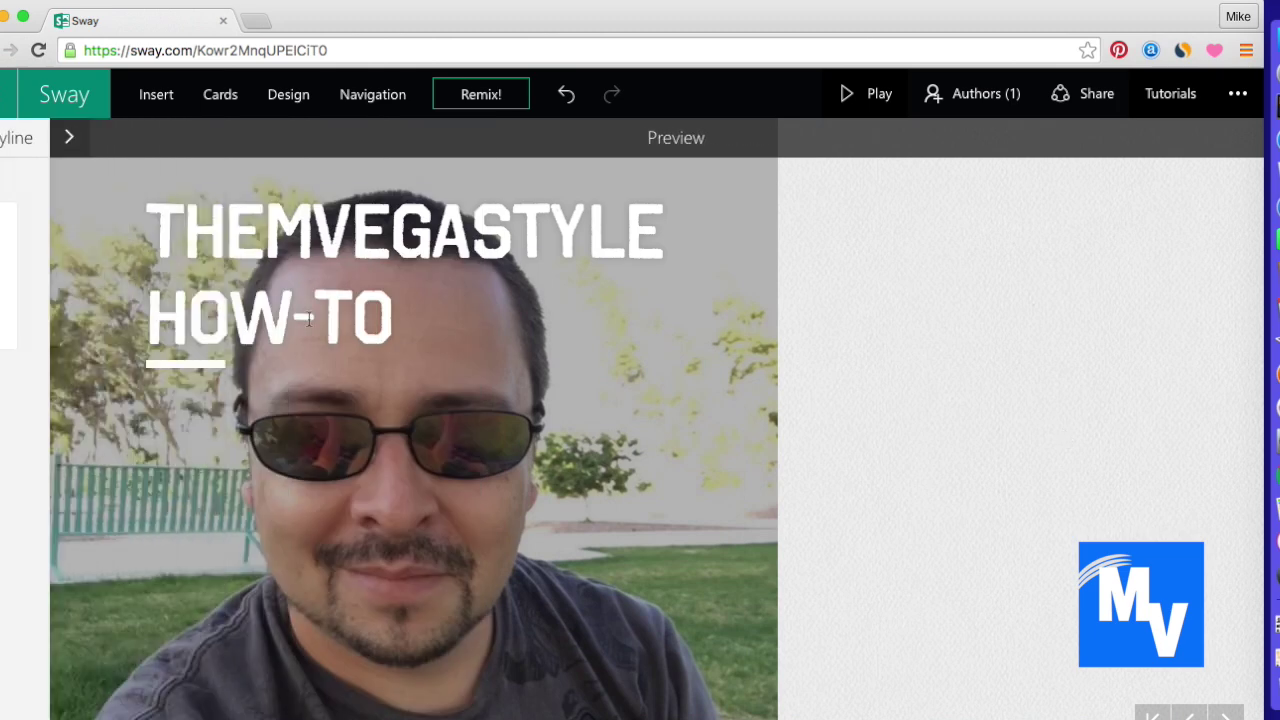
left_click(70, 141)
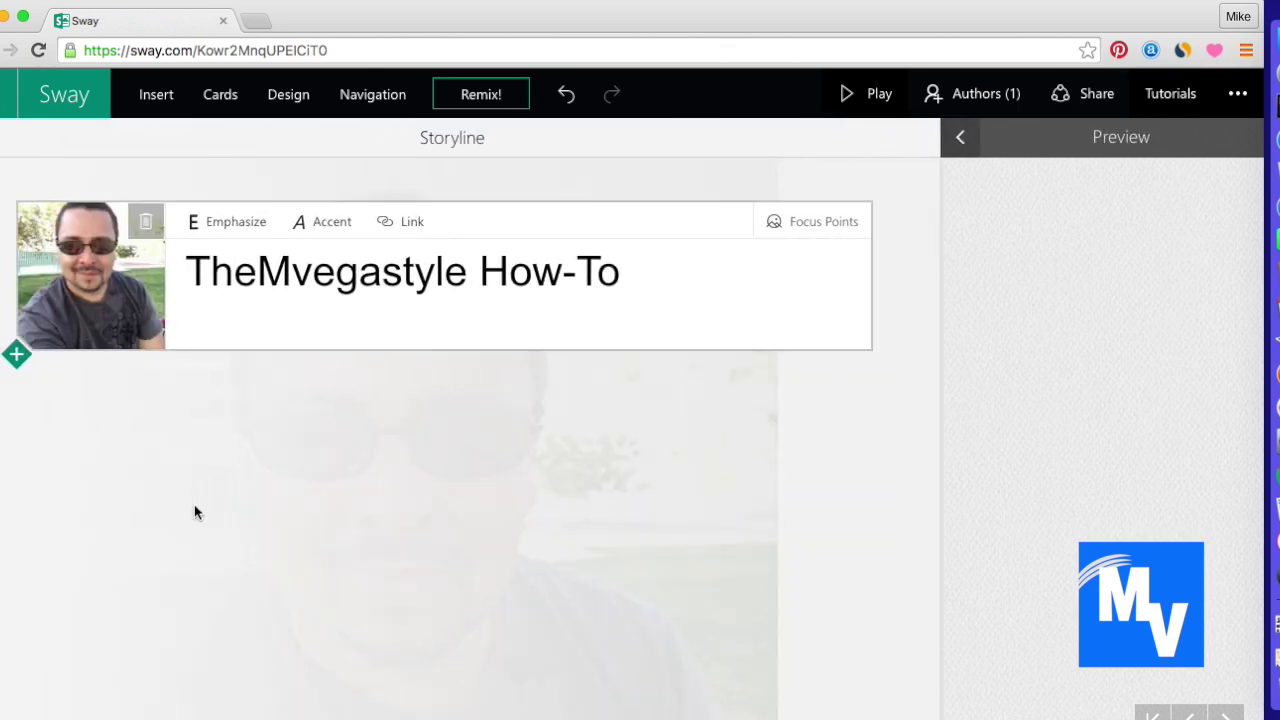
left_click(226, 112)
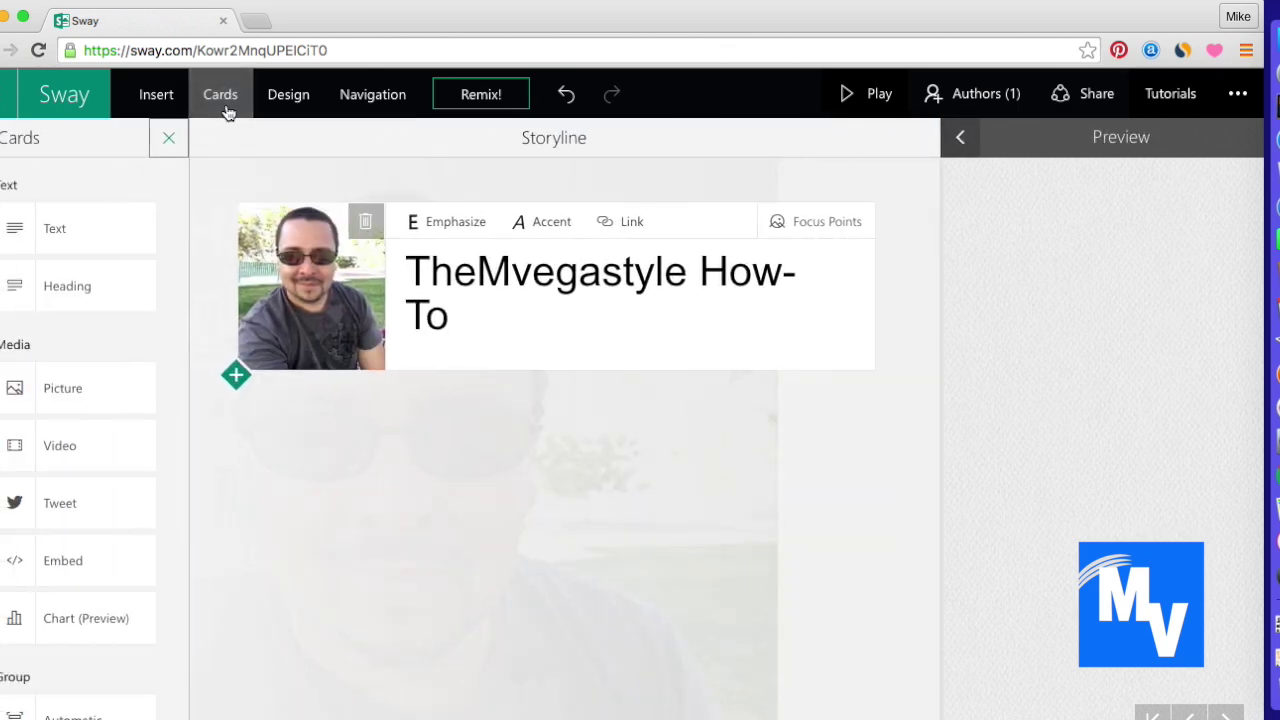
Add a video card with the YouTube video 'I can help you with your tech needs' below the title
left_click(70, 457)
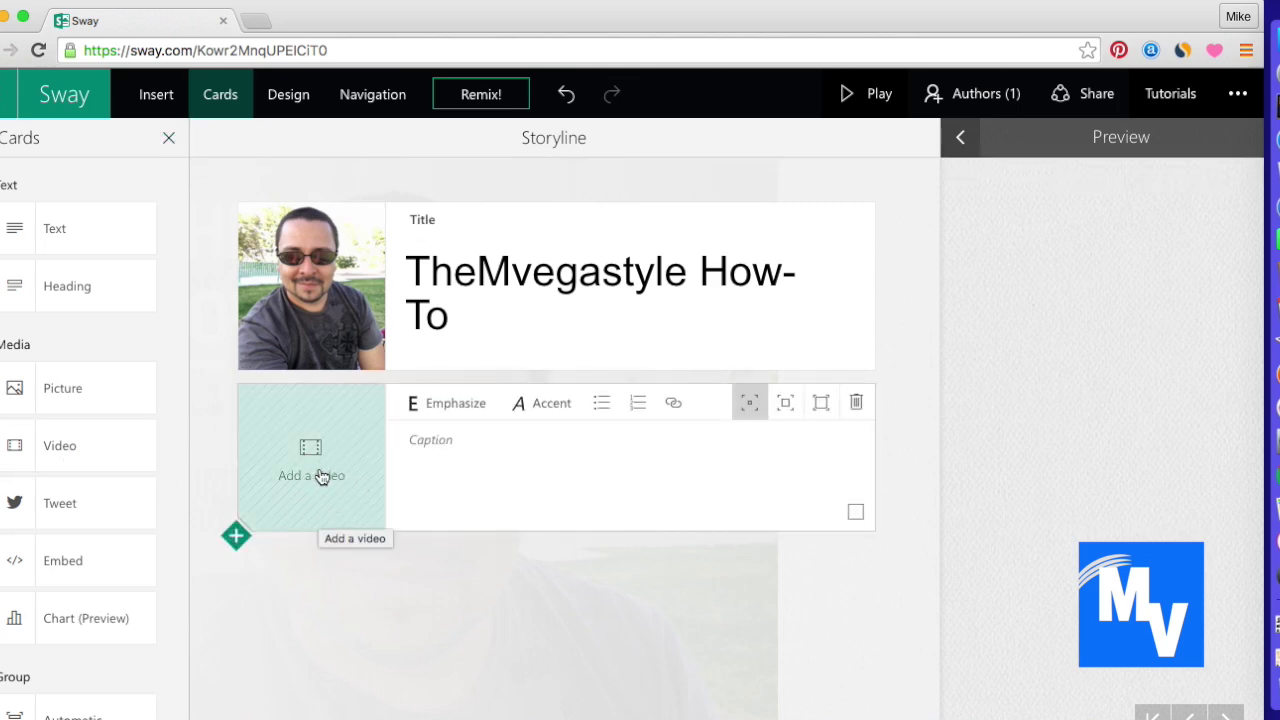
left_click(340, 468)
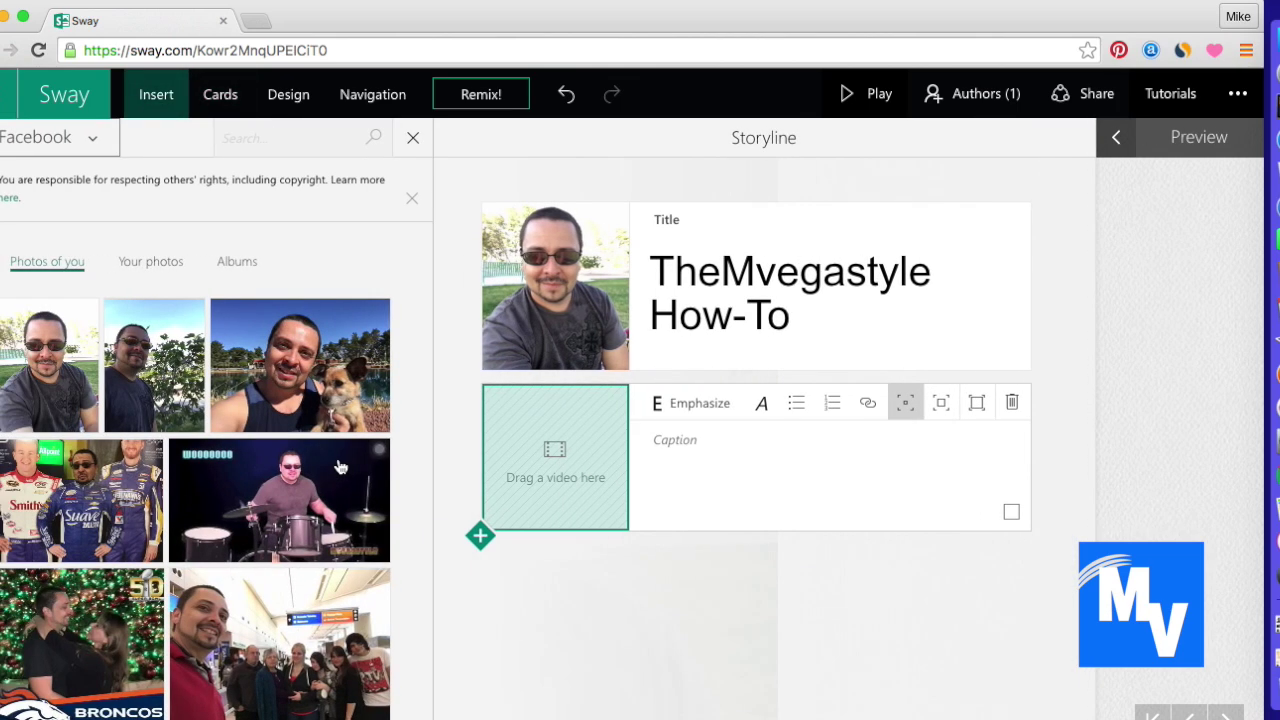
left_click(90, 137)
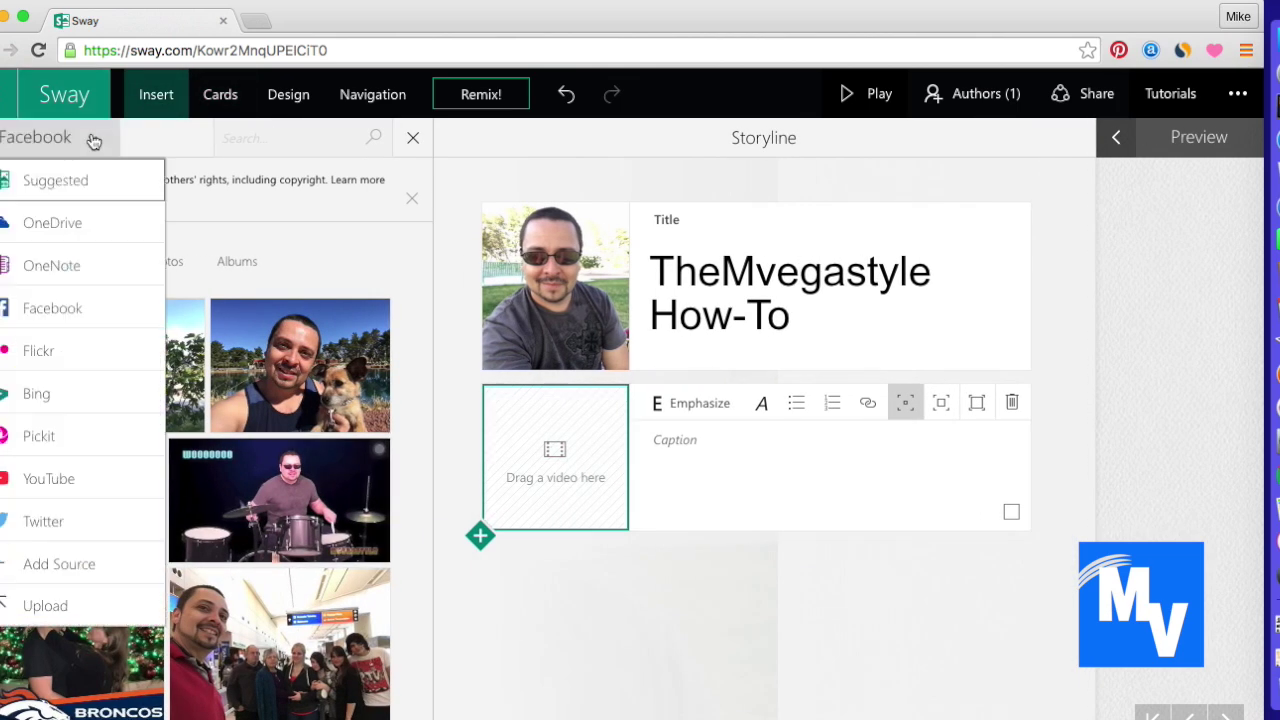
left_click(59, 478)
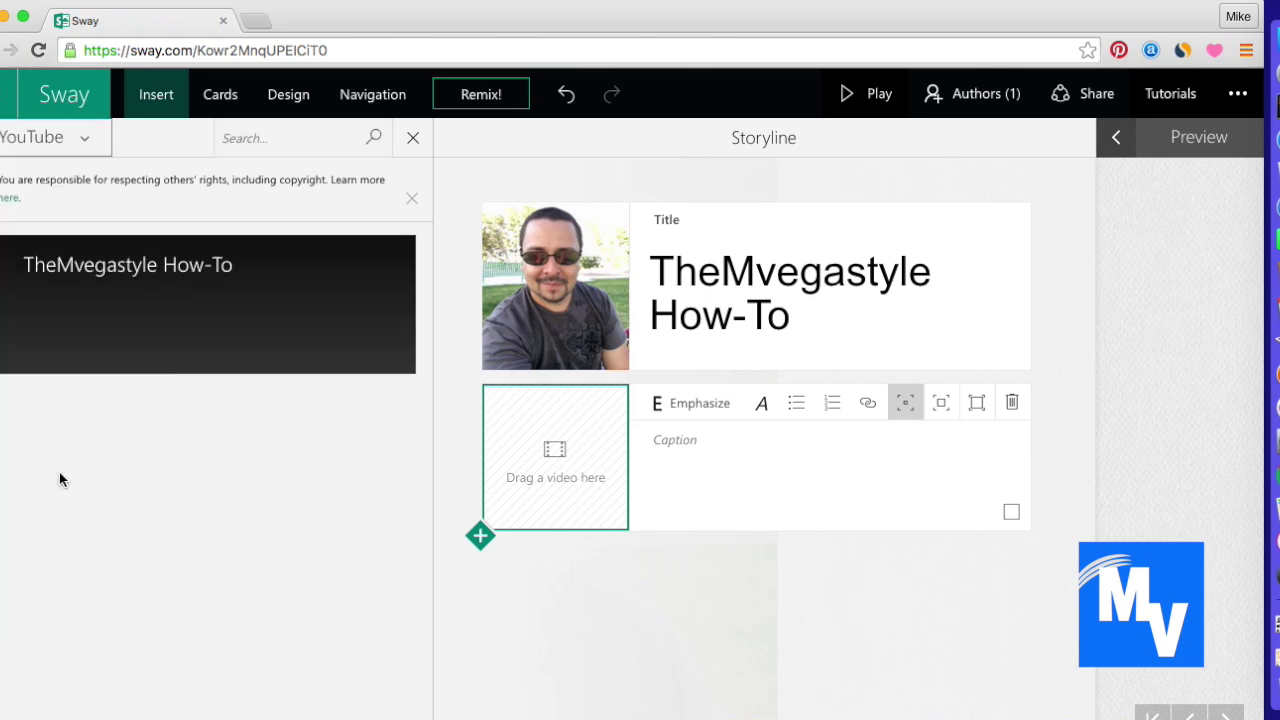
left_click(288, 320)
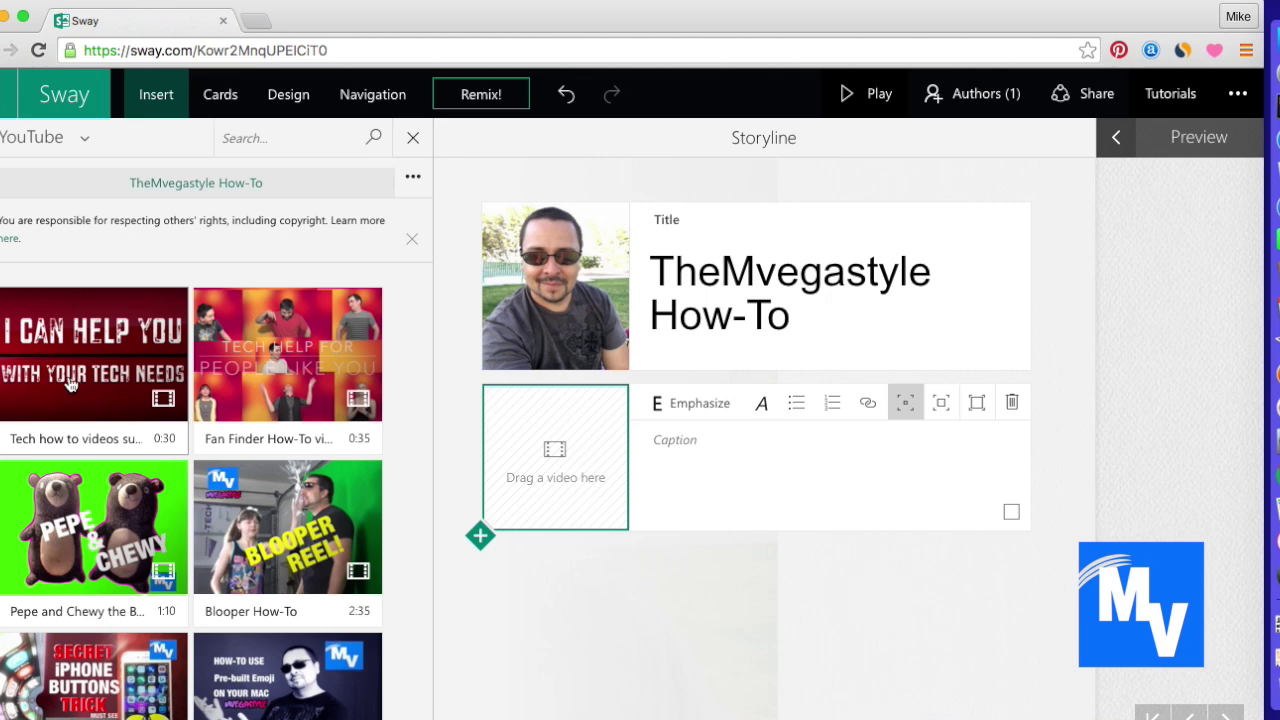
left_click_drag(63, 388, 554, 446)
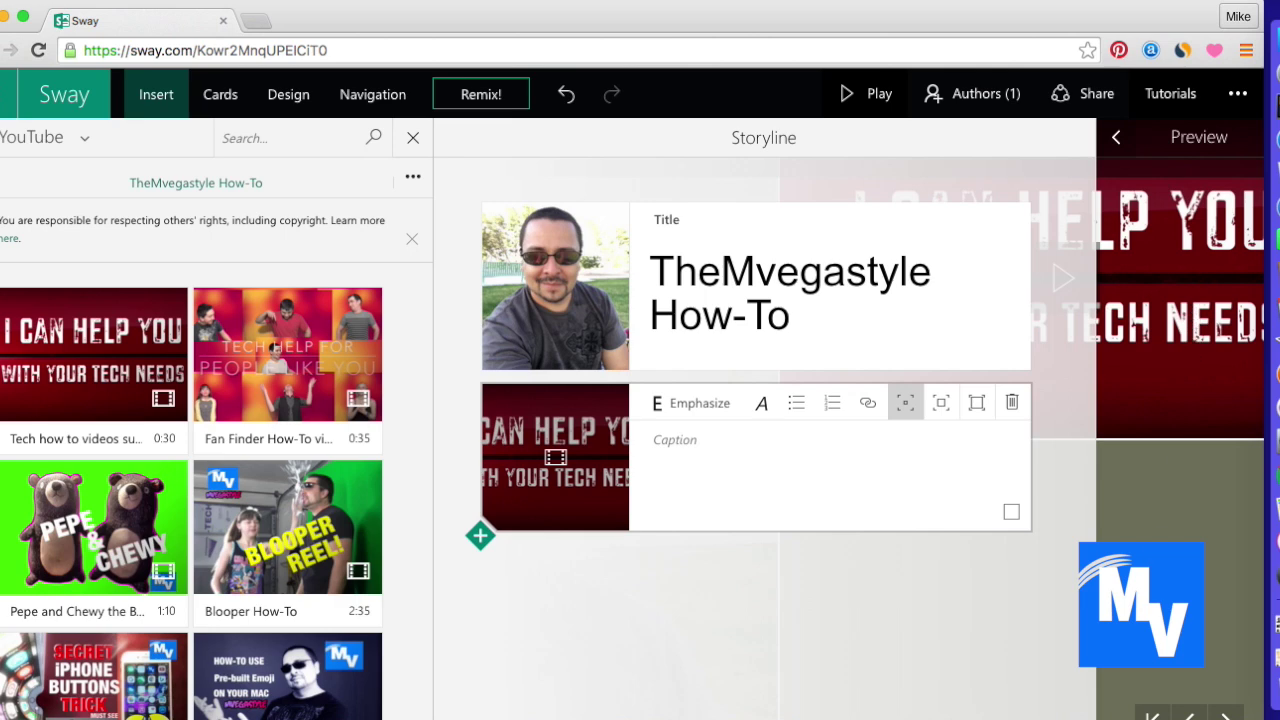
left_click(1116, 137)
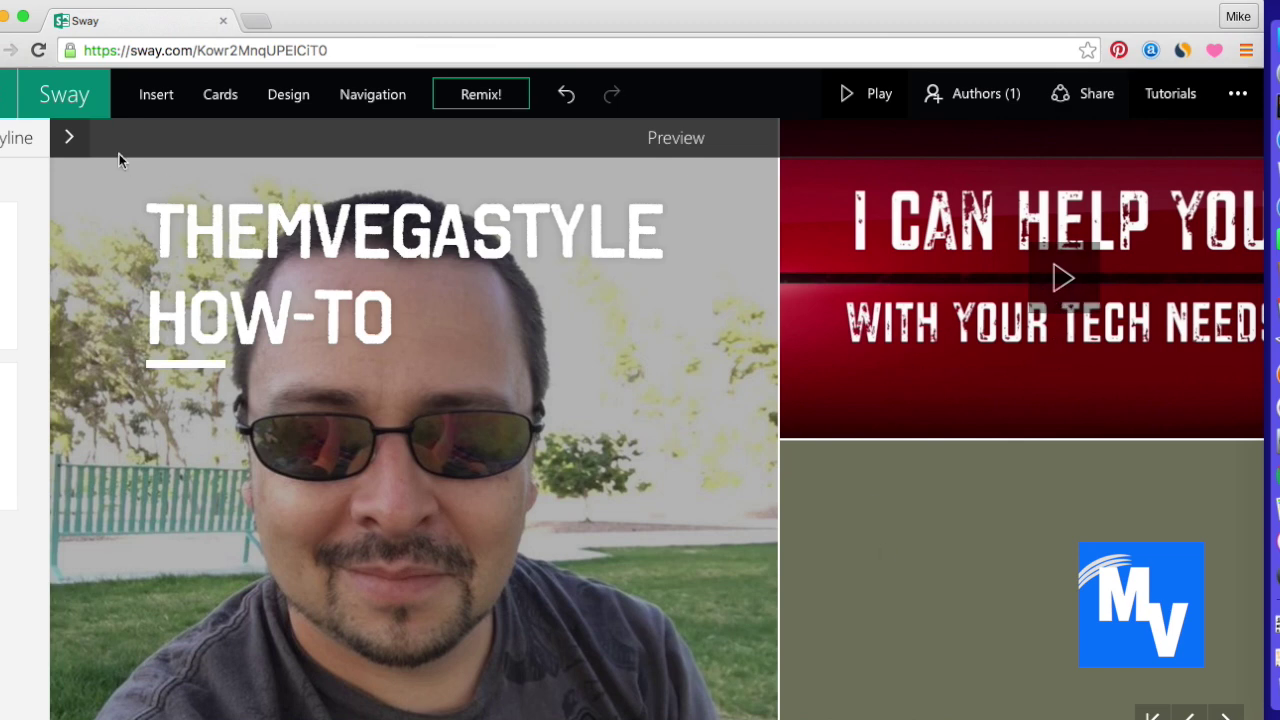
left_click(227, 105)
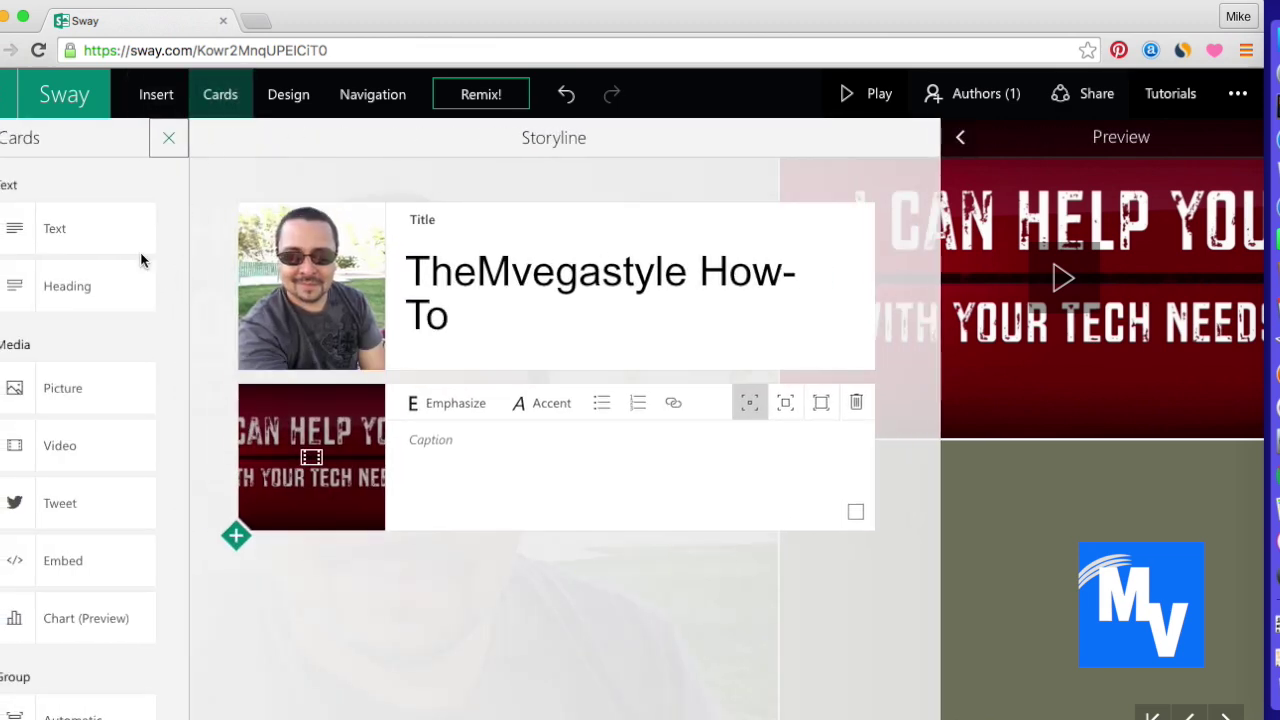
Add a text card reading 'How-To Videos For:' followed by Apple, Windows and Android lines
left_click(62, 233)
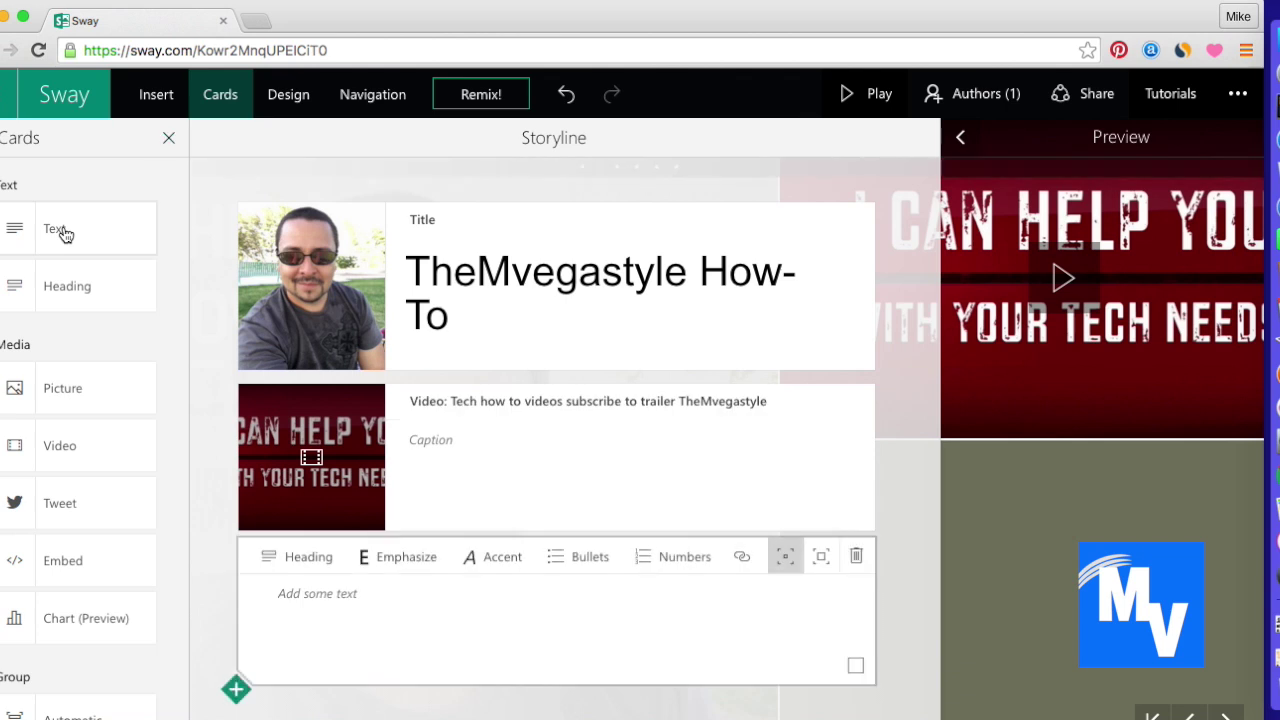
left_click(352, 607)
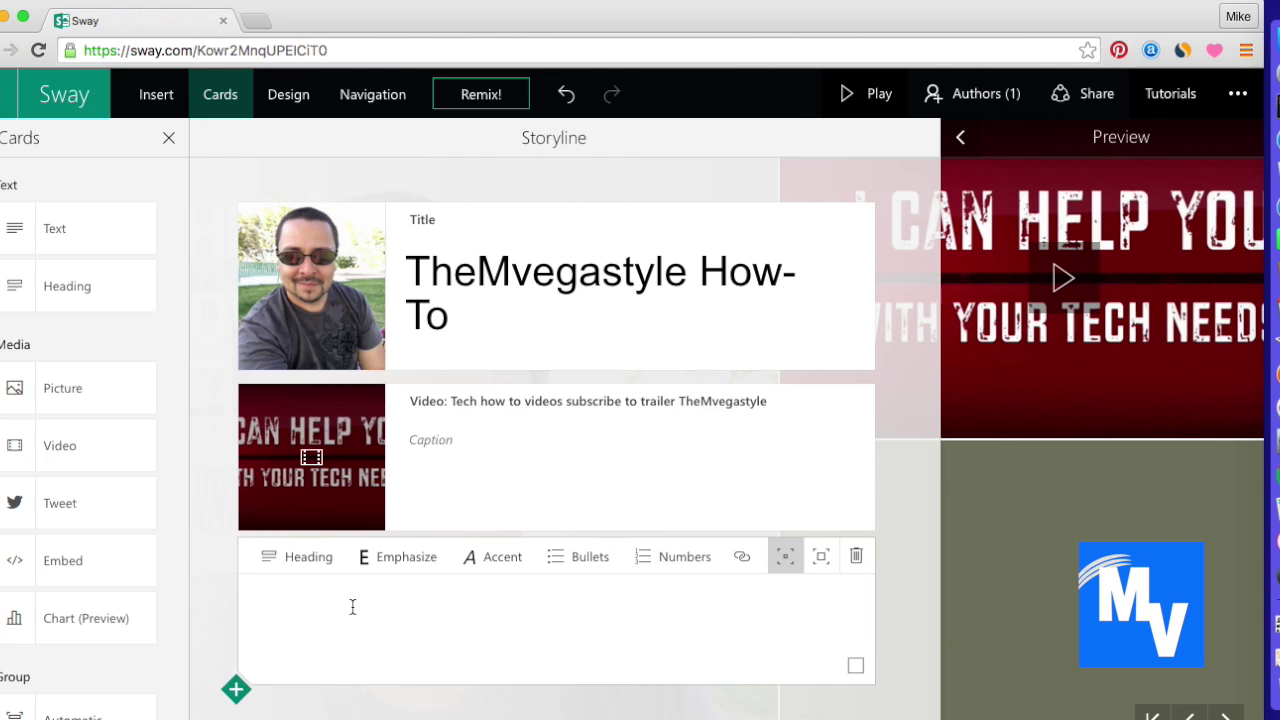
type("How-To Video")
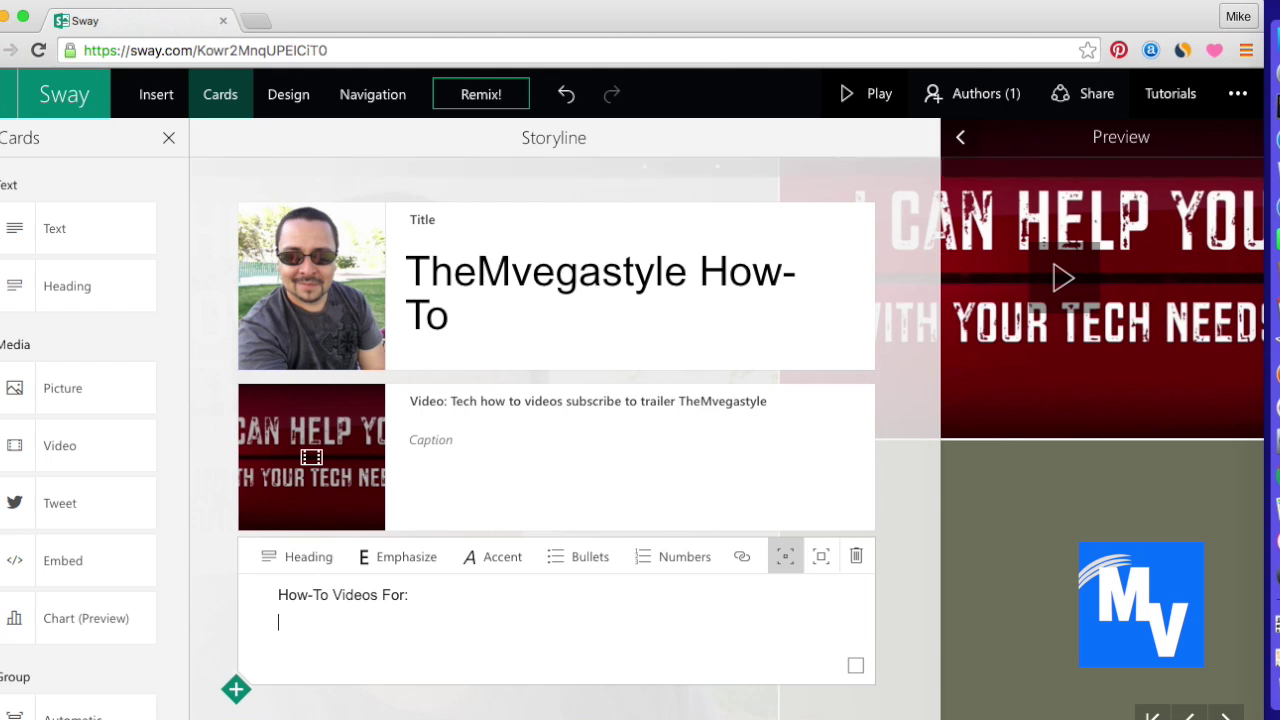
type("s For:")
key("Return")
type("Apple")
key("Return")
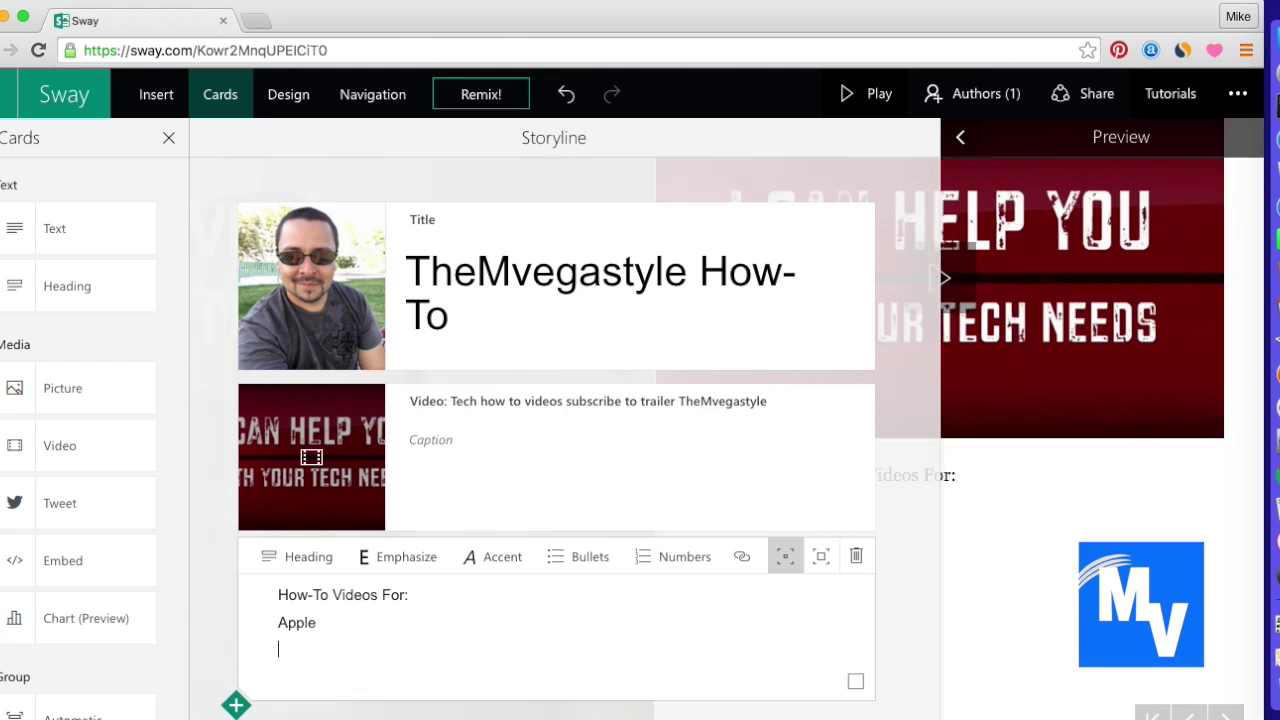
type("Windows")
key("Return")
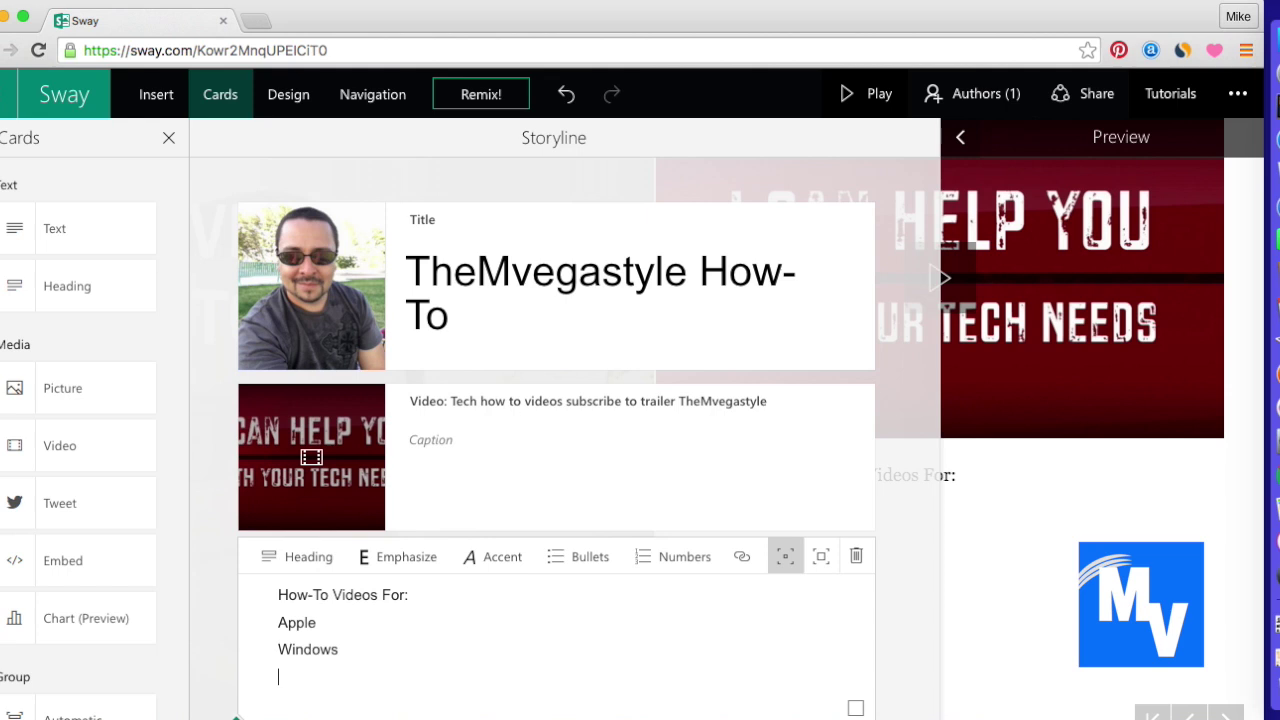
type("Android")
Emphasize the 'How-To Videos For:' line, bullet Apple, Windows and Android, and preview
left_click(413, 594)
left_click_drag(413, 594, 283, 592)
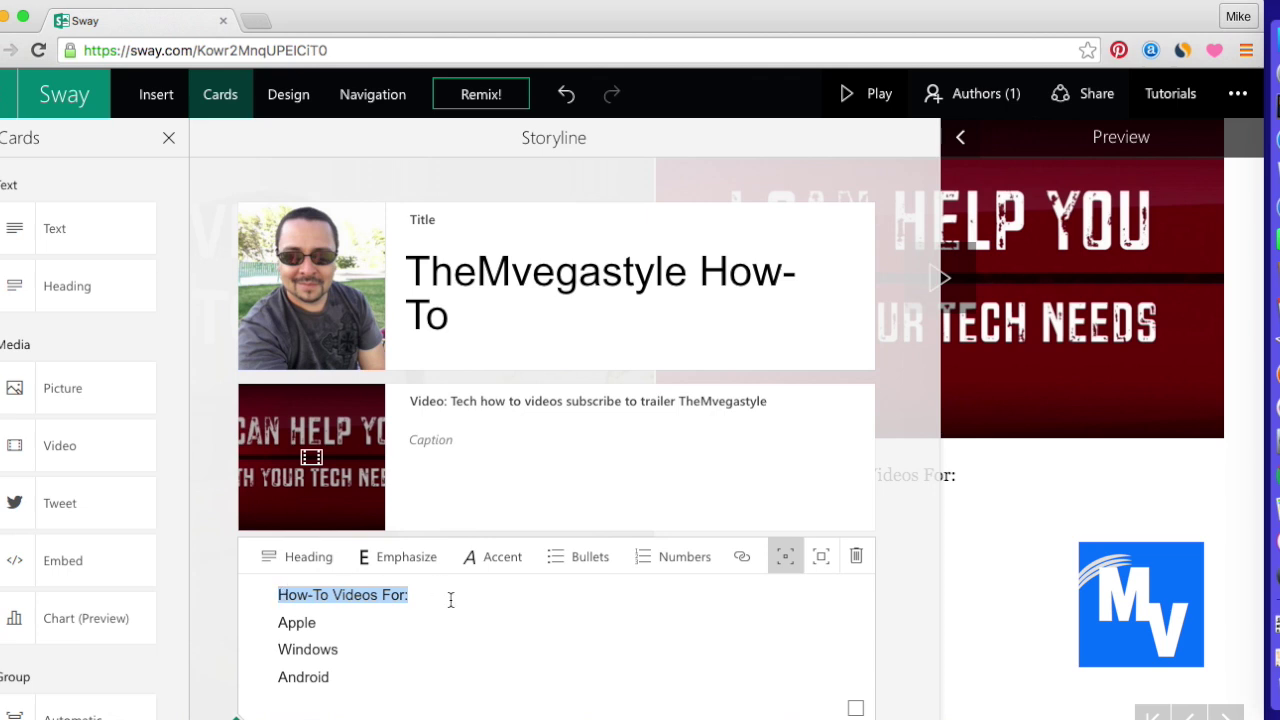
left_click(420, 557)
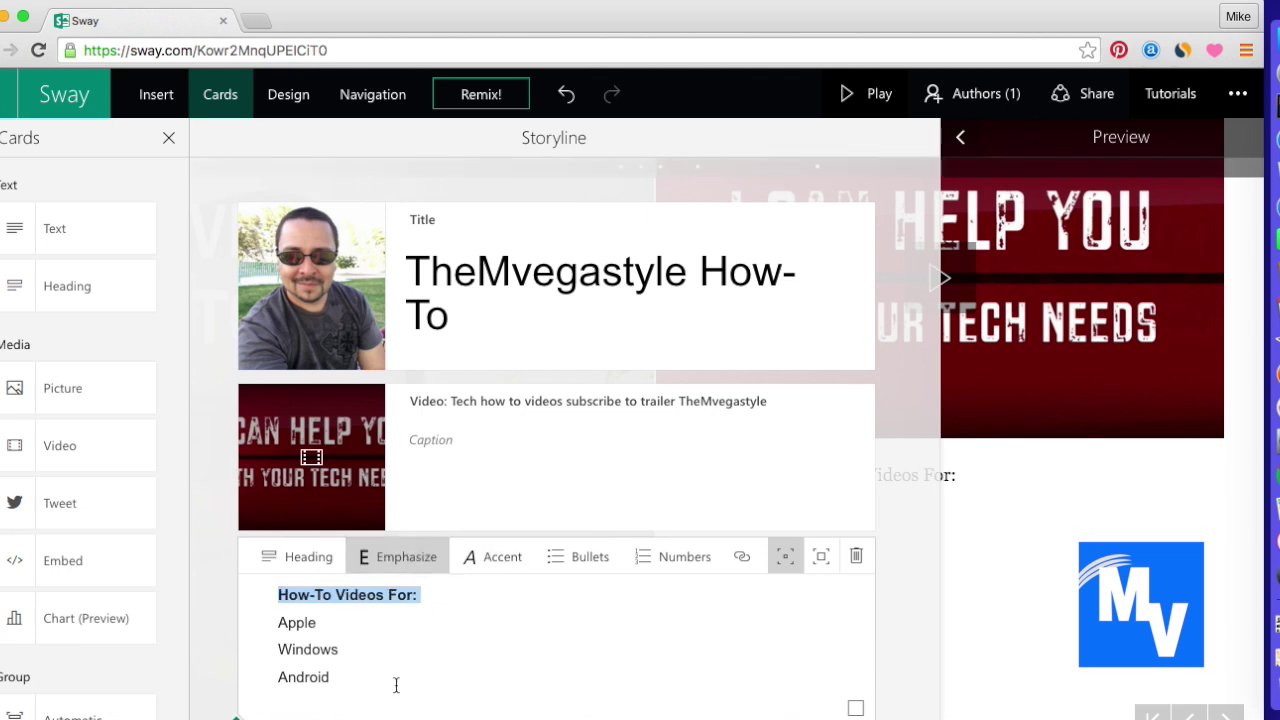
left_click_drag(331, 677, 275, 622)
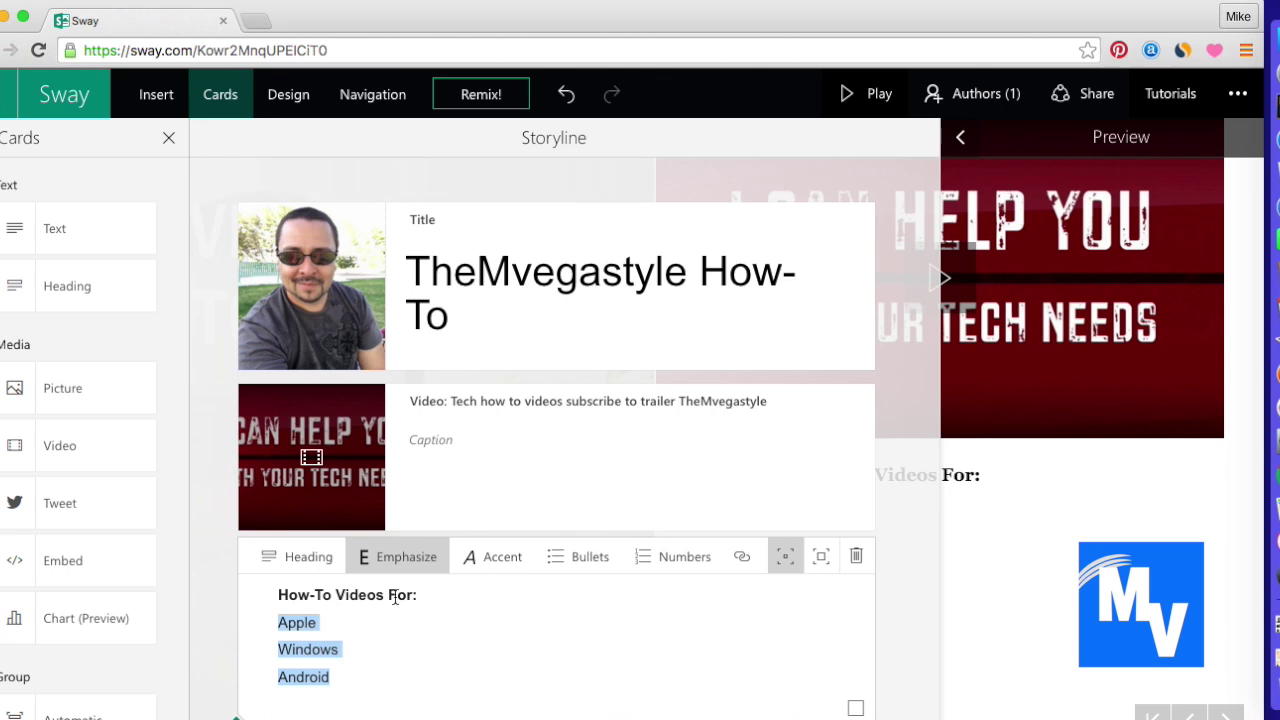
left_click(571, 563)
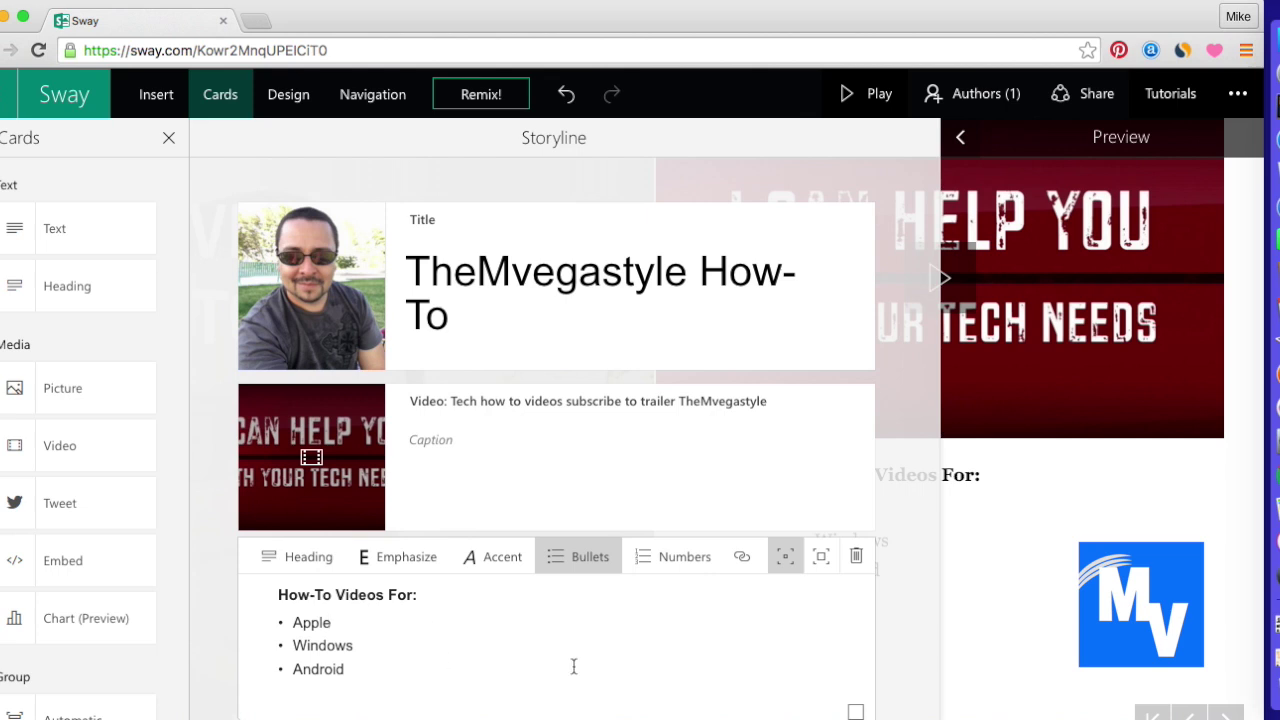
left_click(1070, 578)
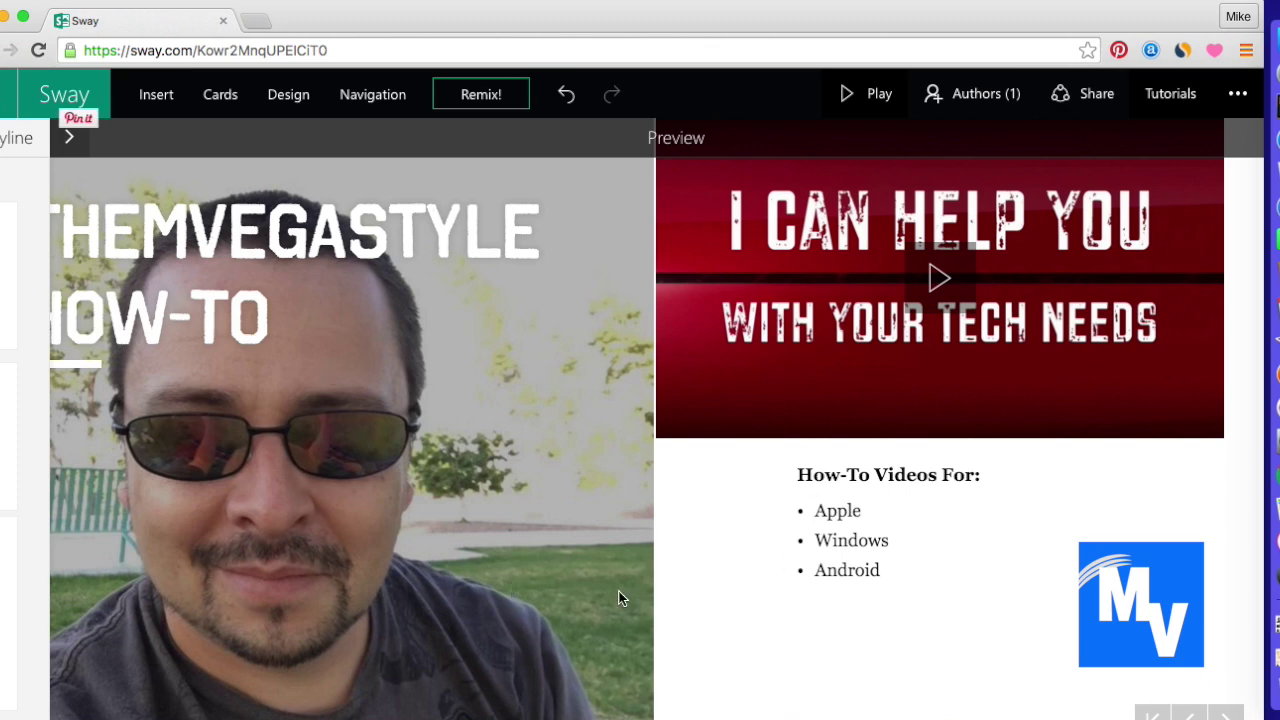
left_click(222, 96)
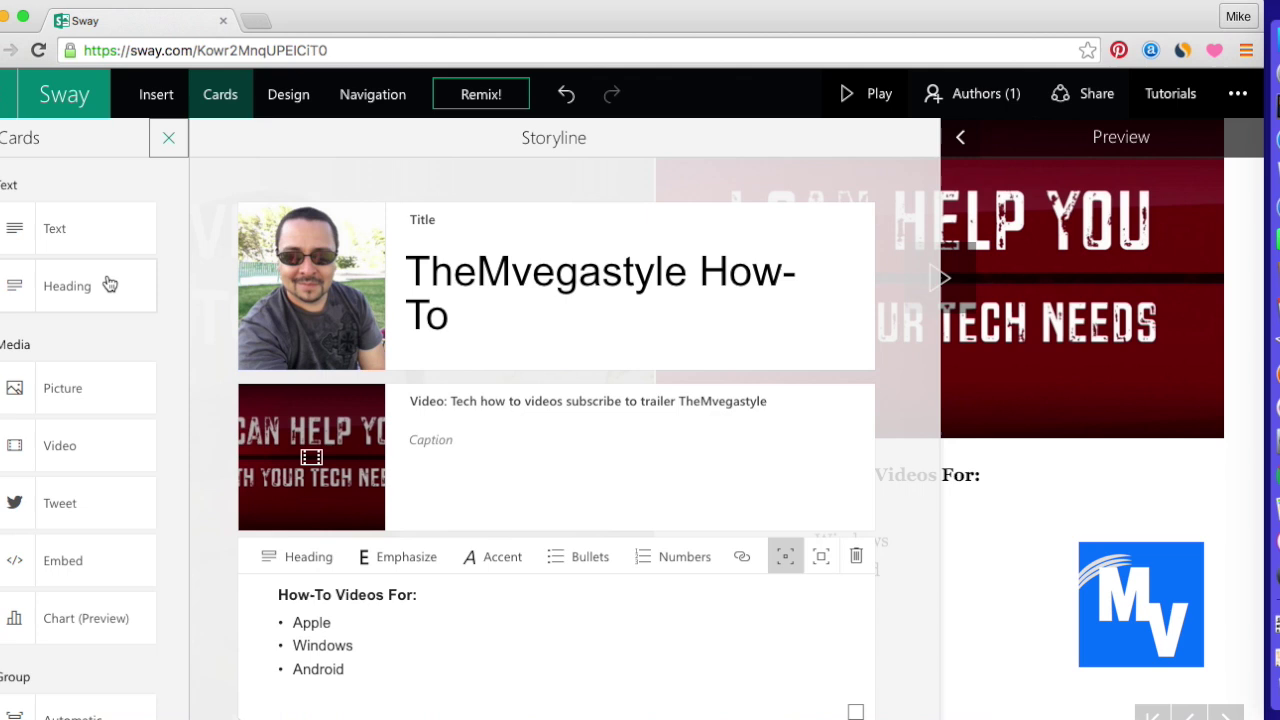
Add a text card reading 'Visit Me At: Techsurvive.com' with Servepositivity.com on the next line
left_click(63, 245)
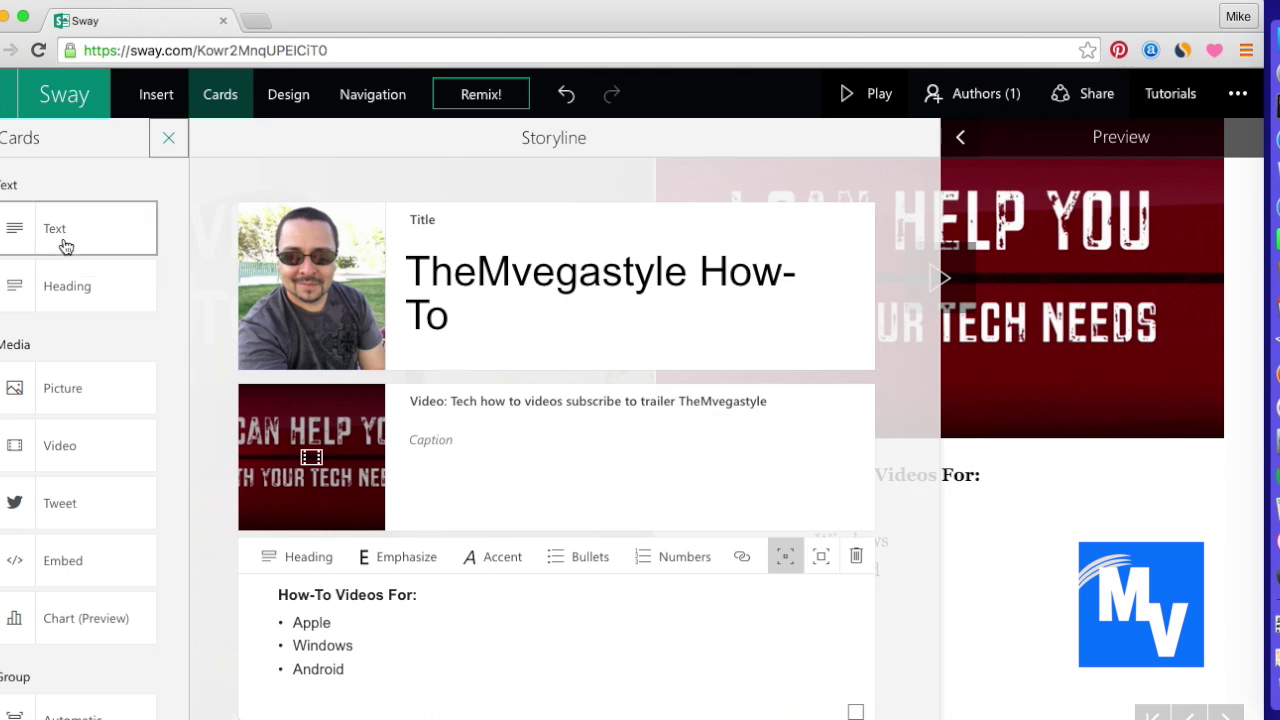
left_click(355, 621)
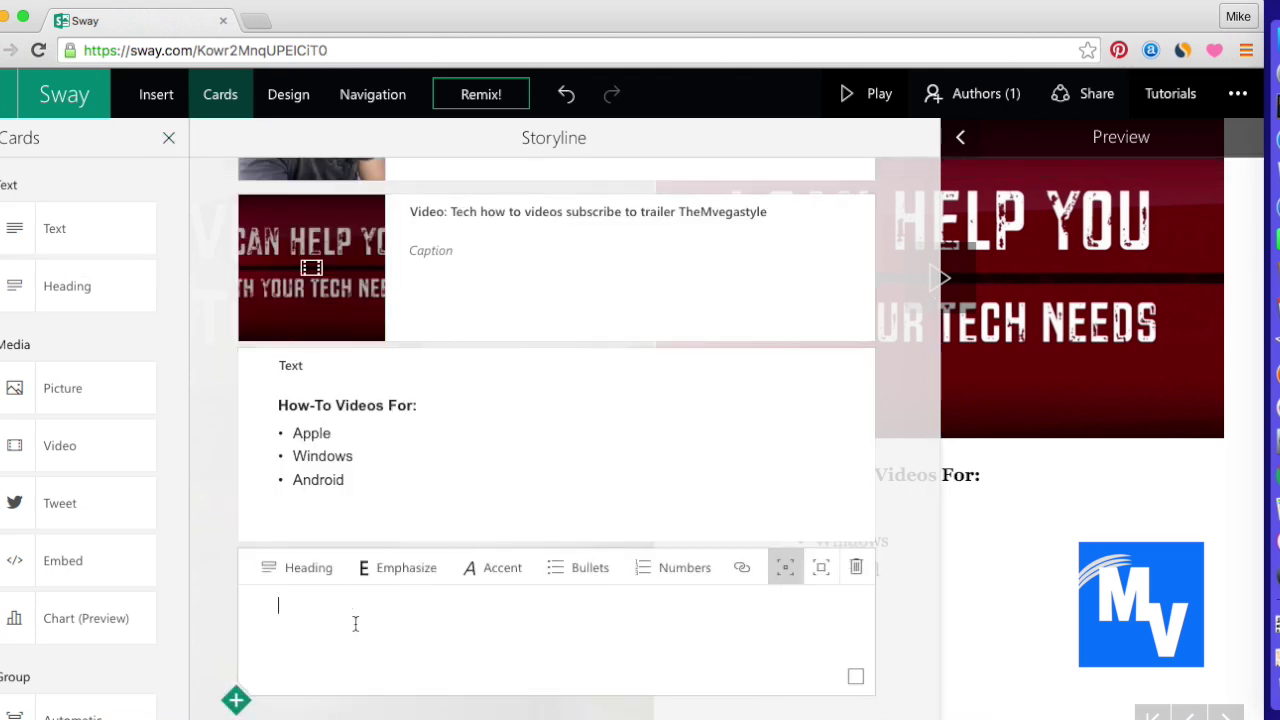
type("Visit Me At: Tech")
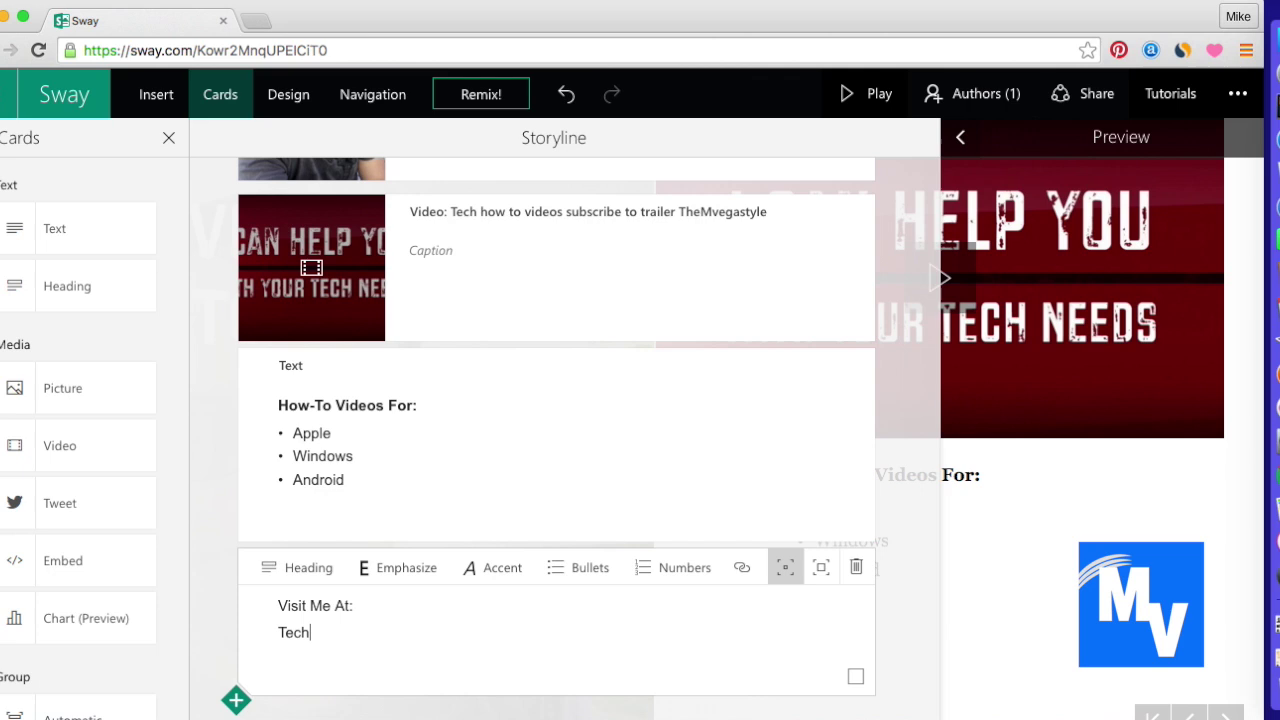
type("survive.com")
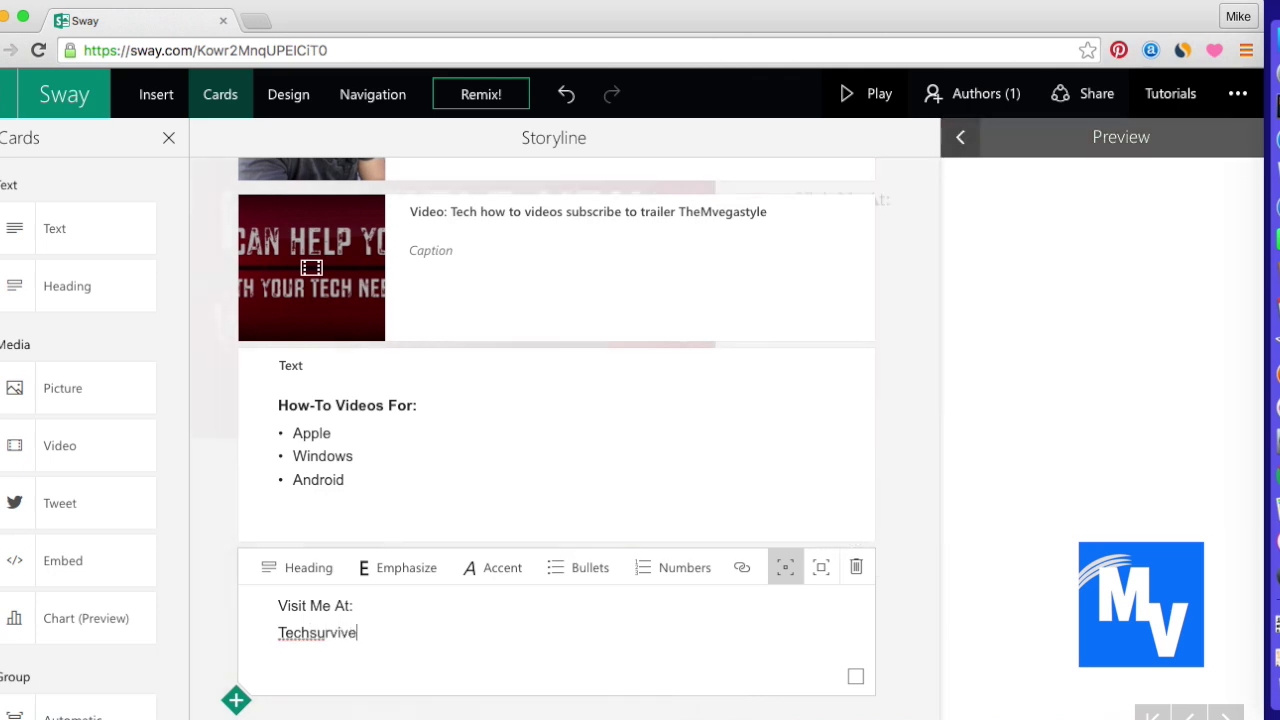
key("Return")
type("Se")
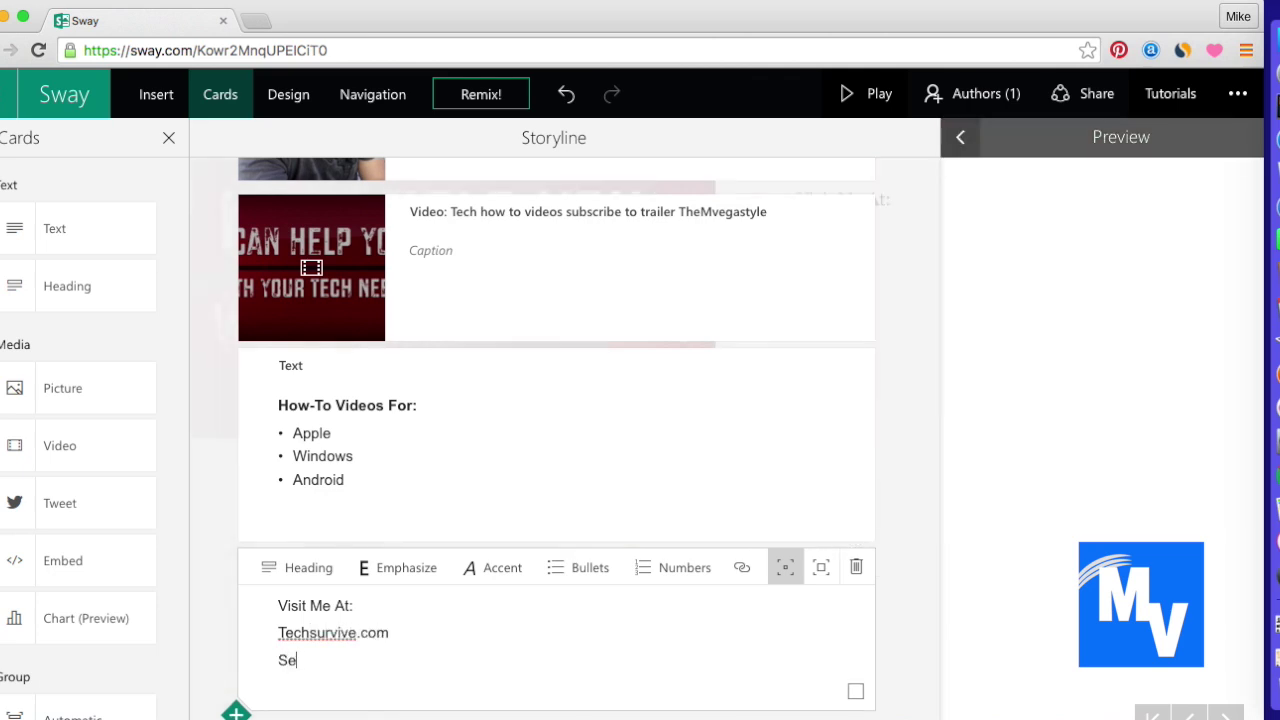
type("rveposi")
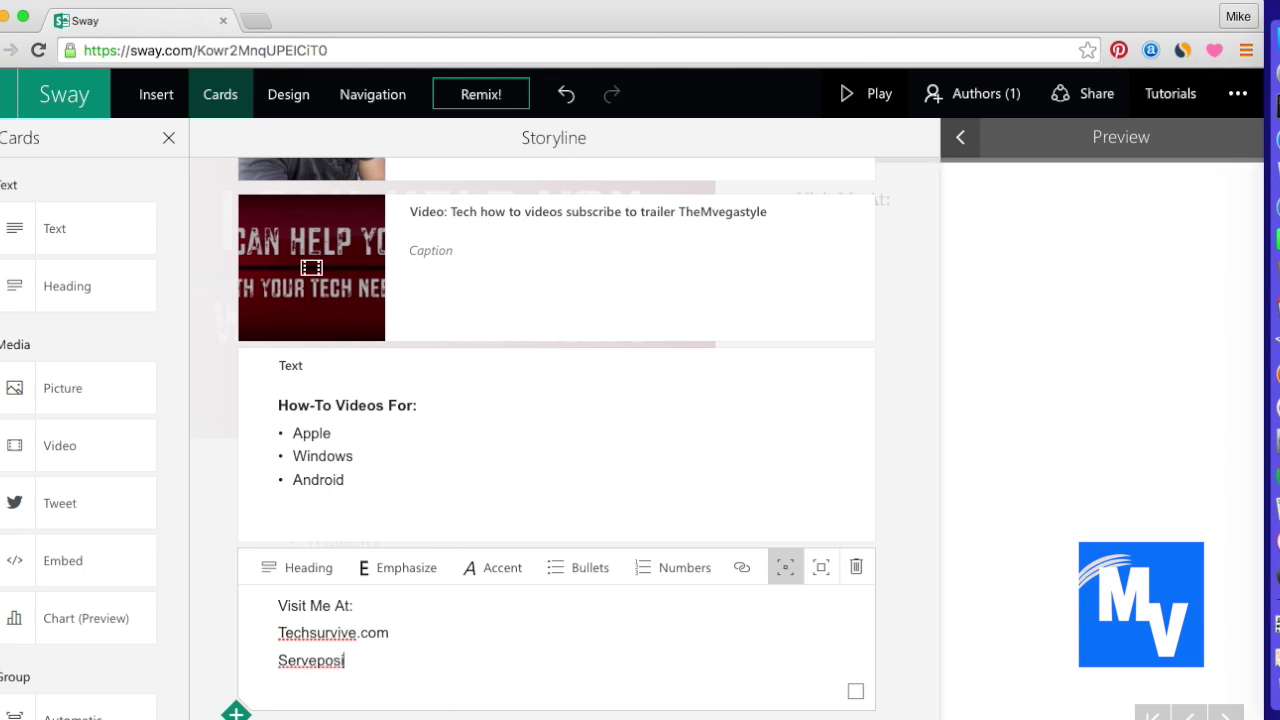
type("tivity.com")
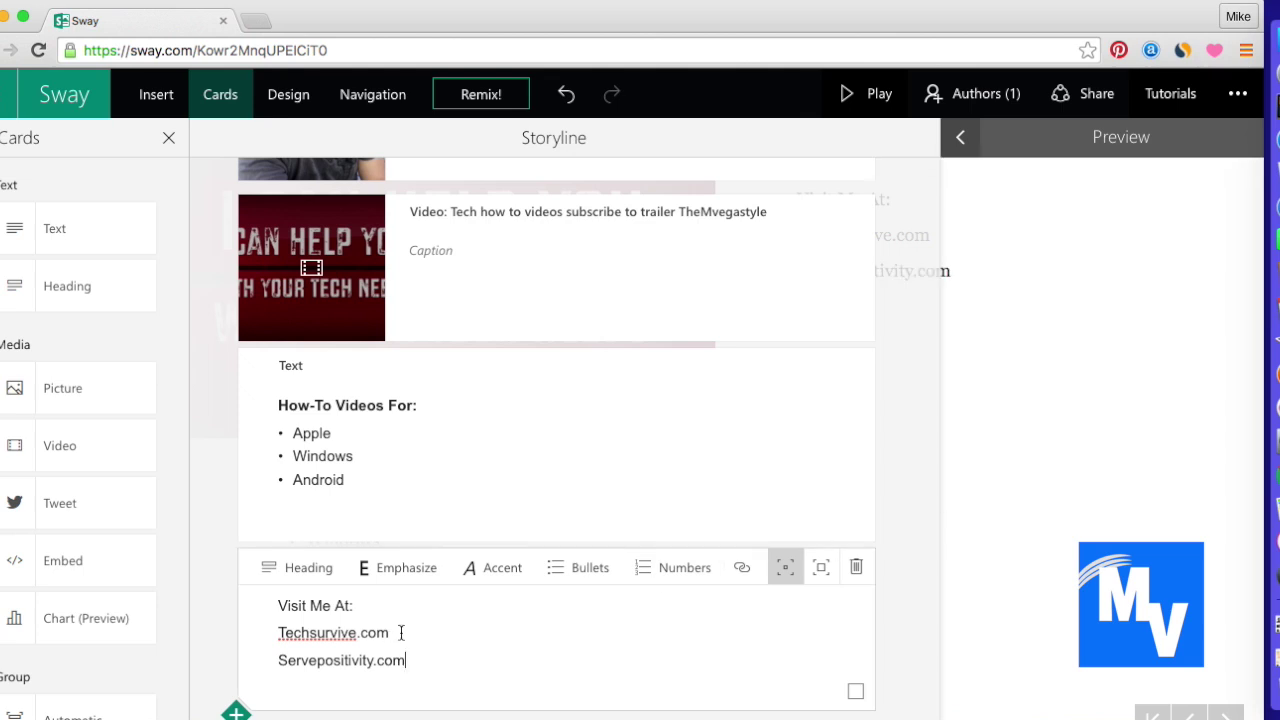
left_click_drag(401, 633, 288, 636)
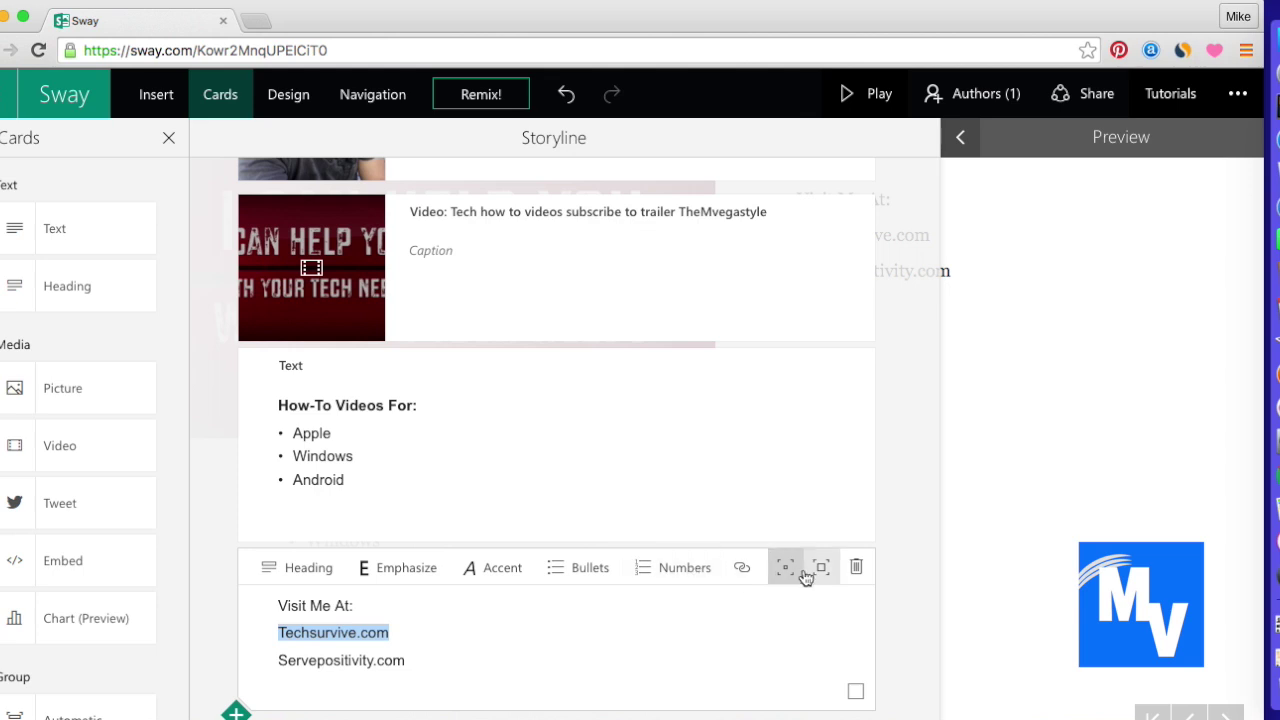
left_click(743, 569)
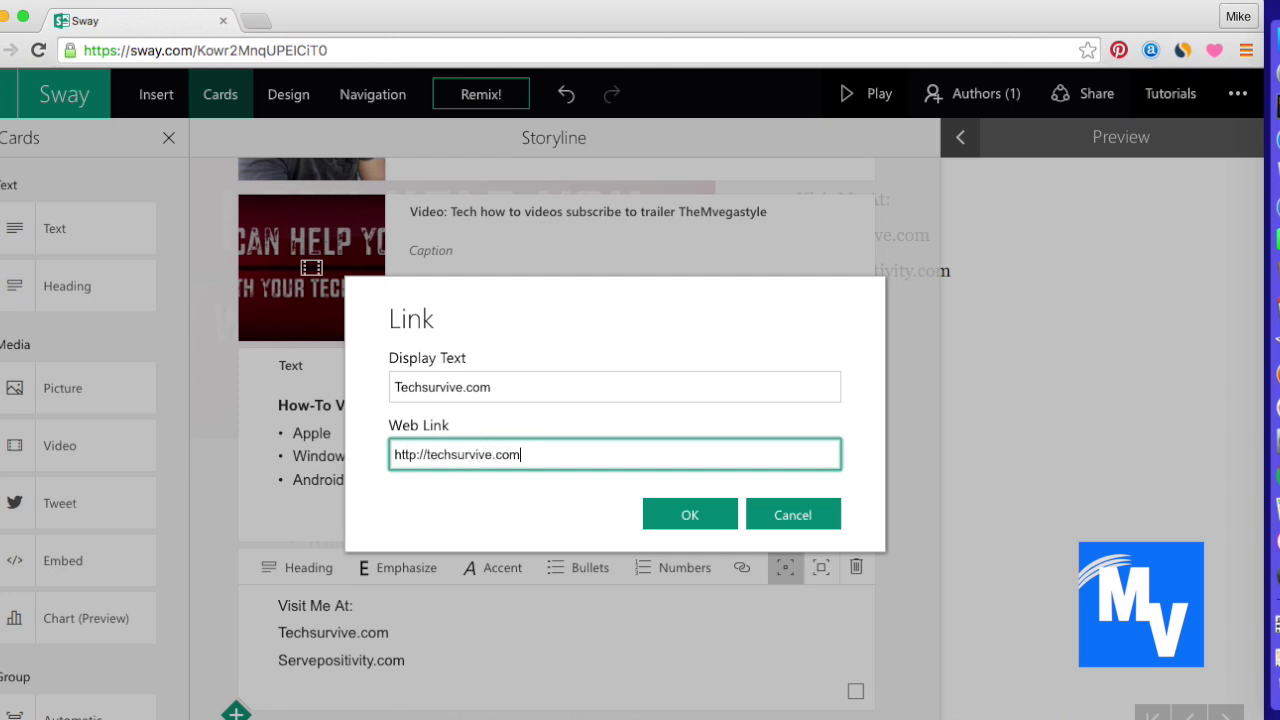
left_click(703, 516)
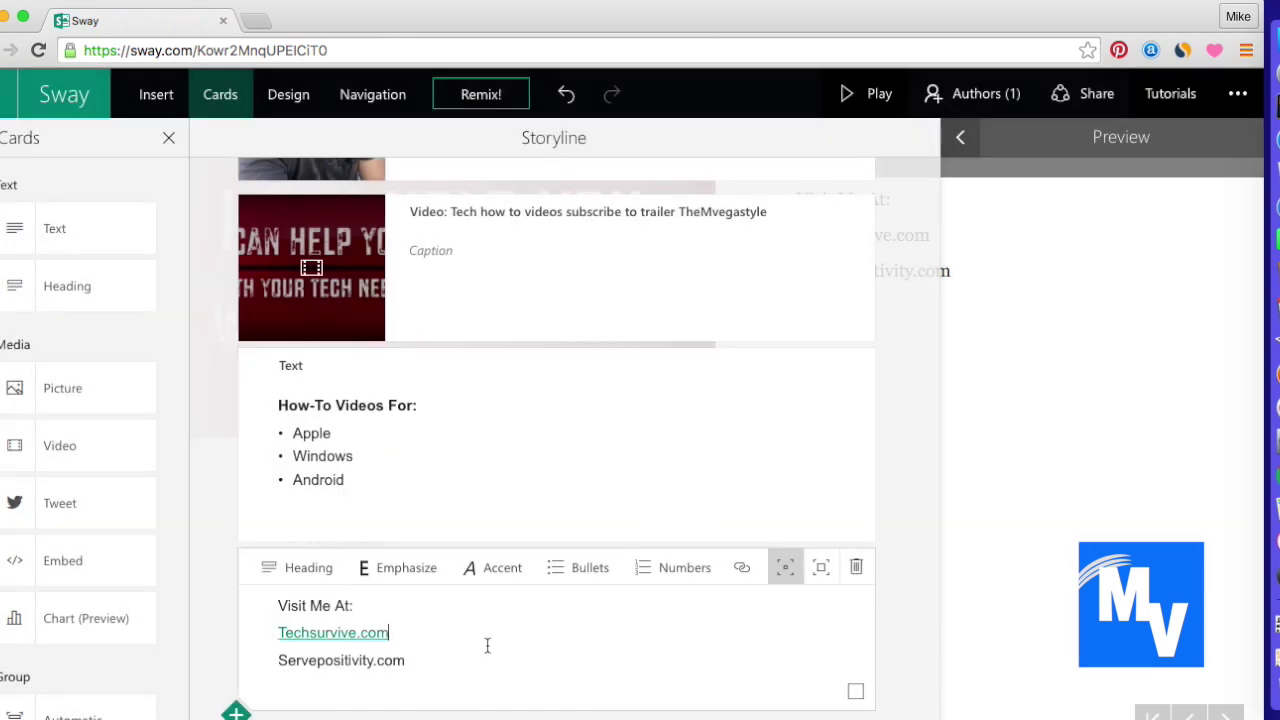
left_click_drag(418, 660, 280, 662)
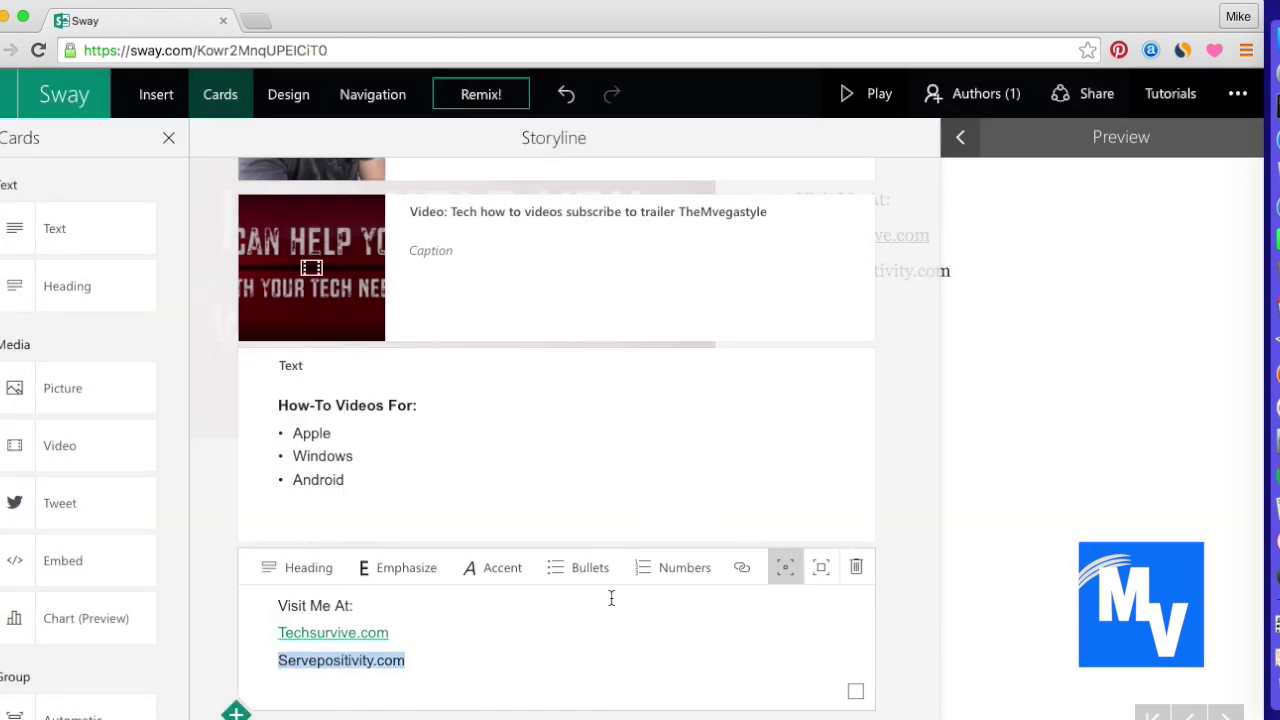
left_click(740, 568)
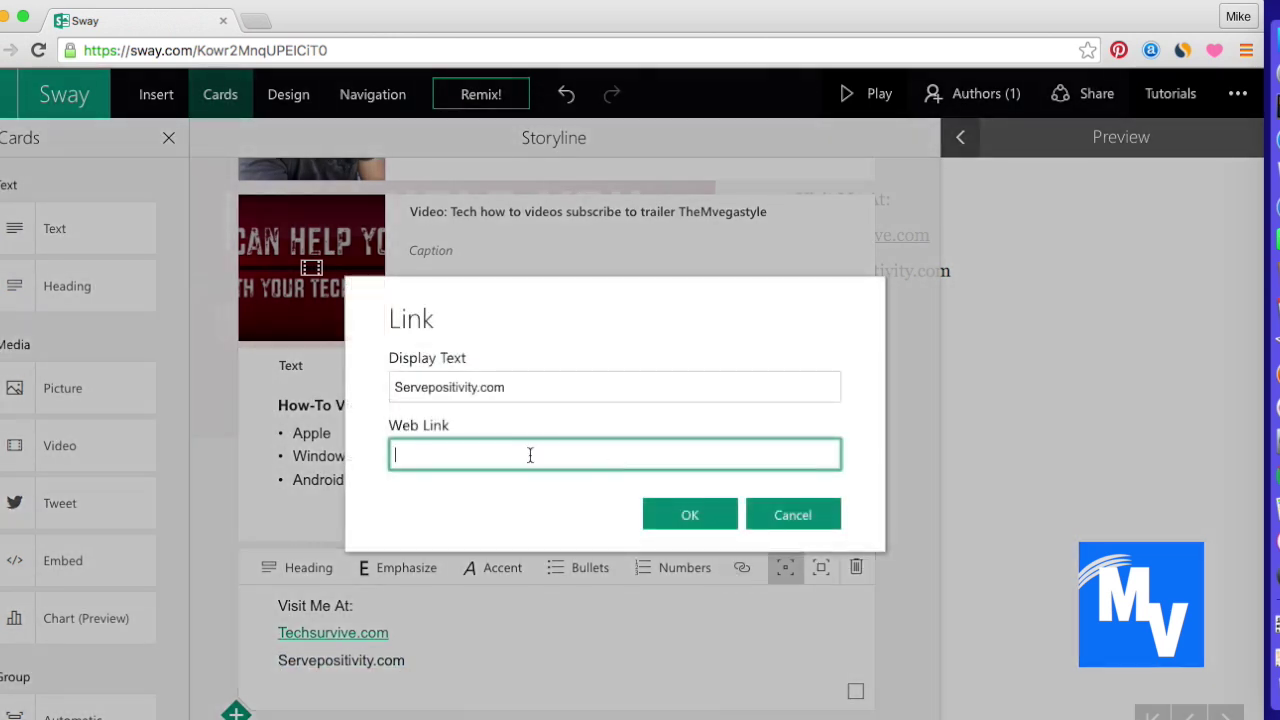
left_click_drag(525, 389, 392, 387)
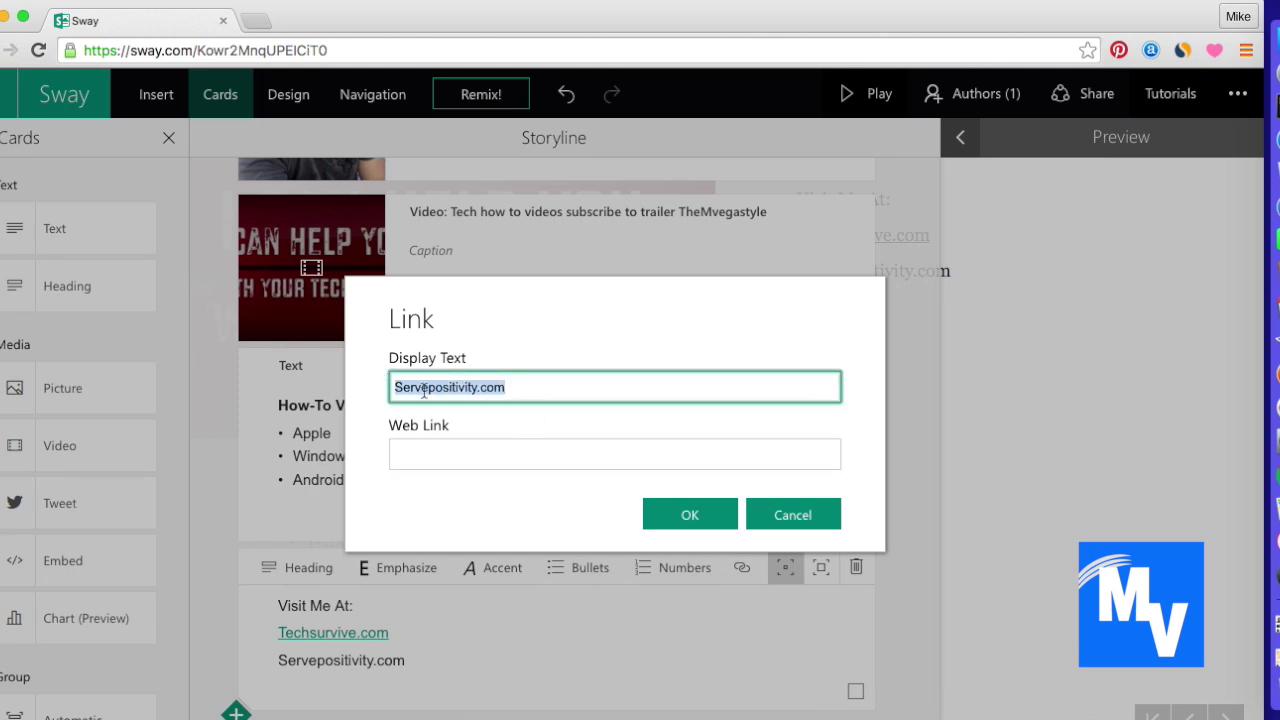
right_click(424, 392)
left_click(462, 374)
left_click(421, 448)
type("http:")
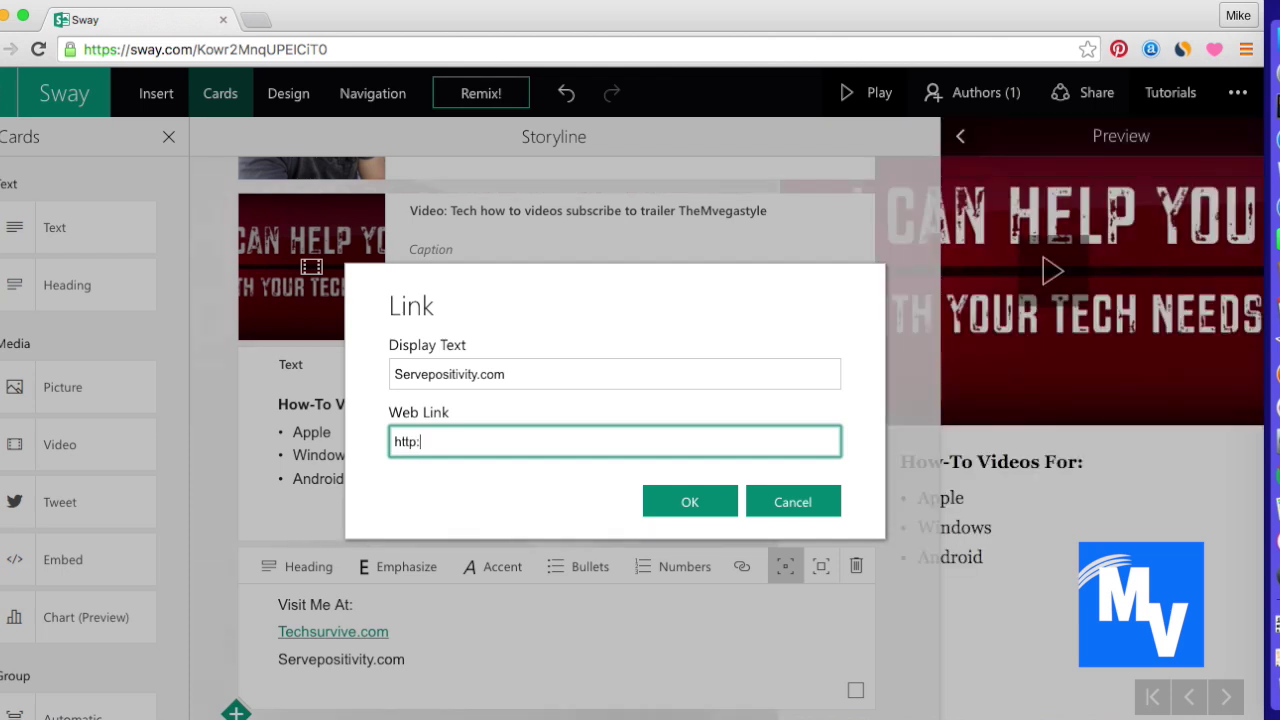
type("//")
key("super+v")
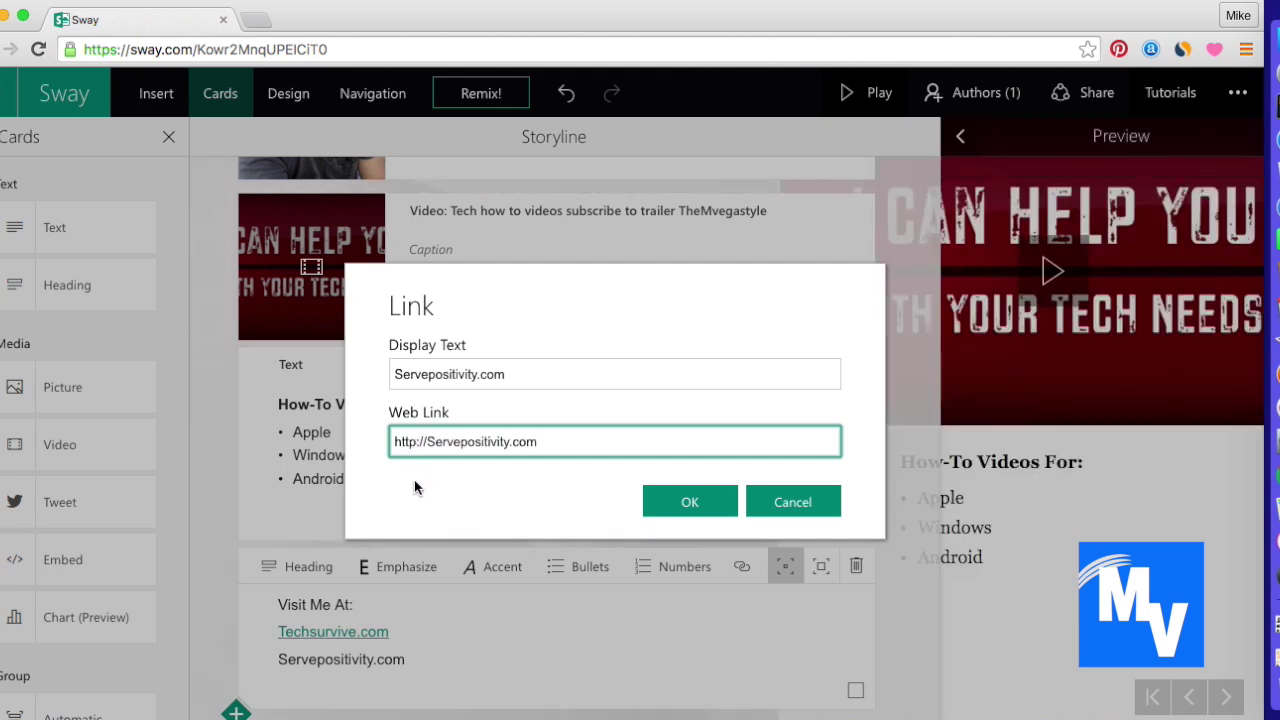
key("BackSpace")
type("s")
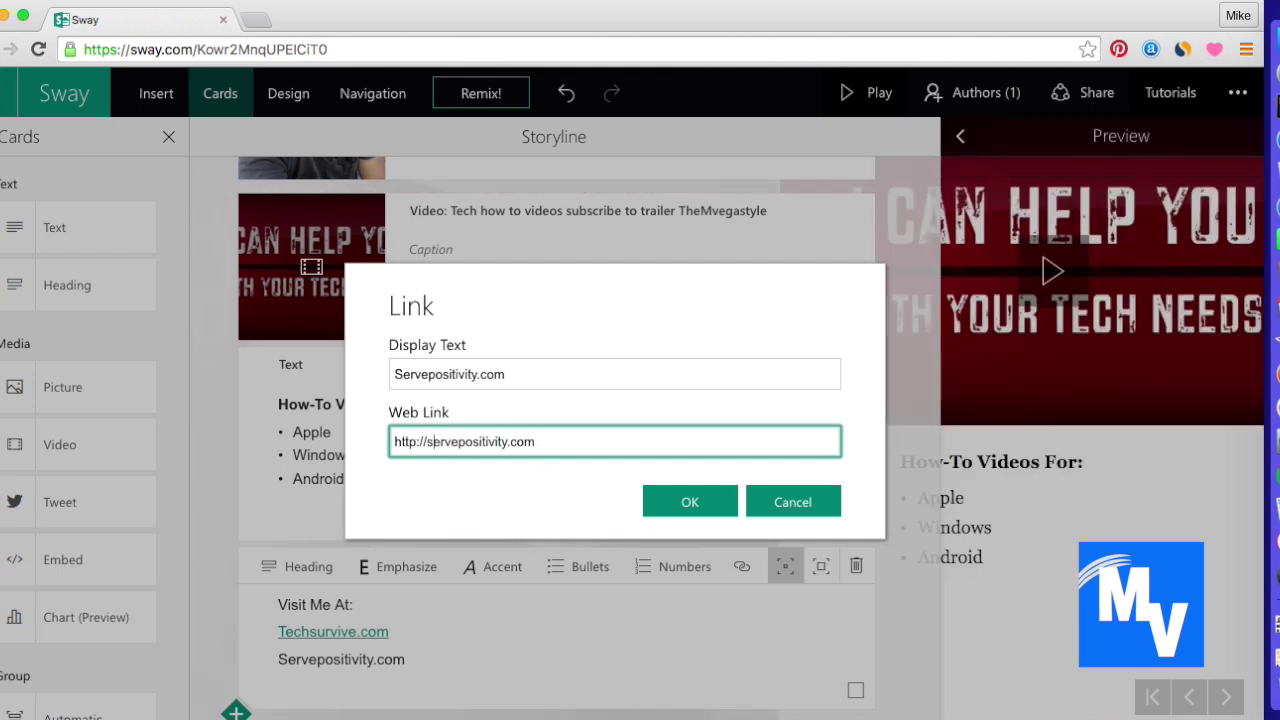
left_click(690, 505)
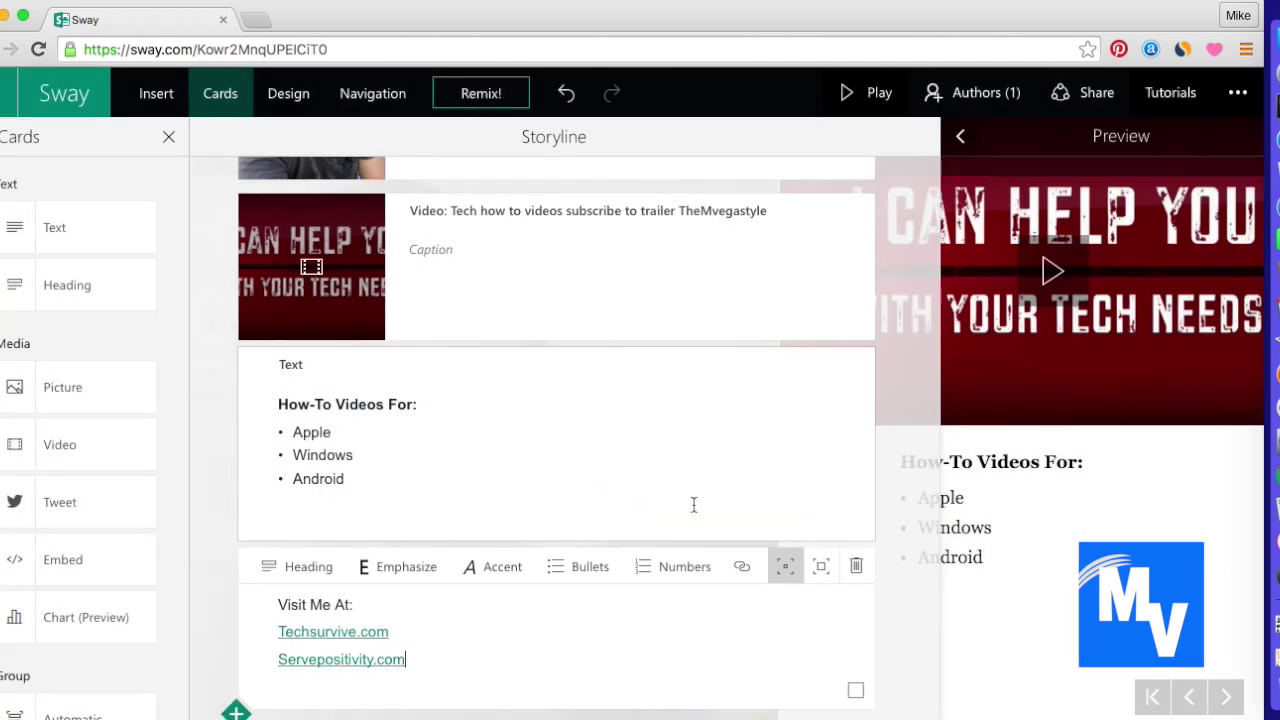
left_click(1043, 580)
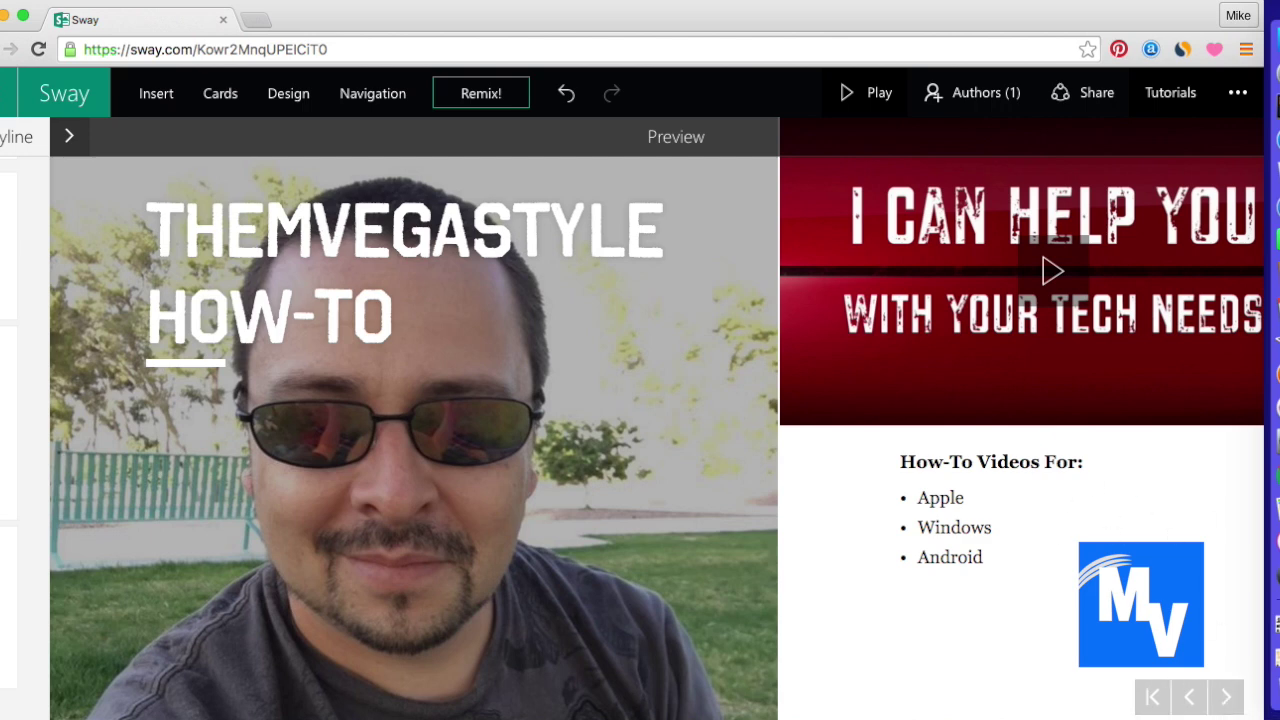
In the preview, test the Techsurvive.com link, close its tab, and return to the title card
left_click(1226, 698)
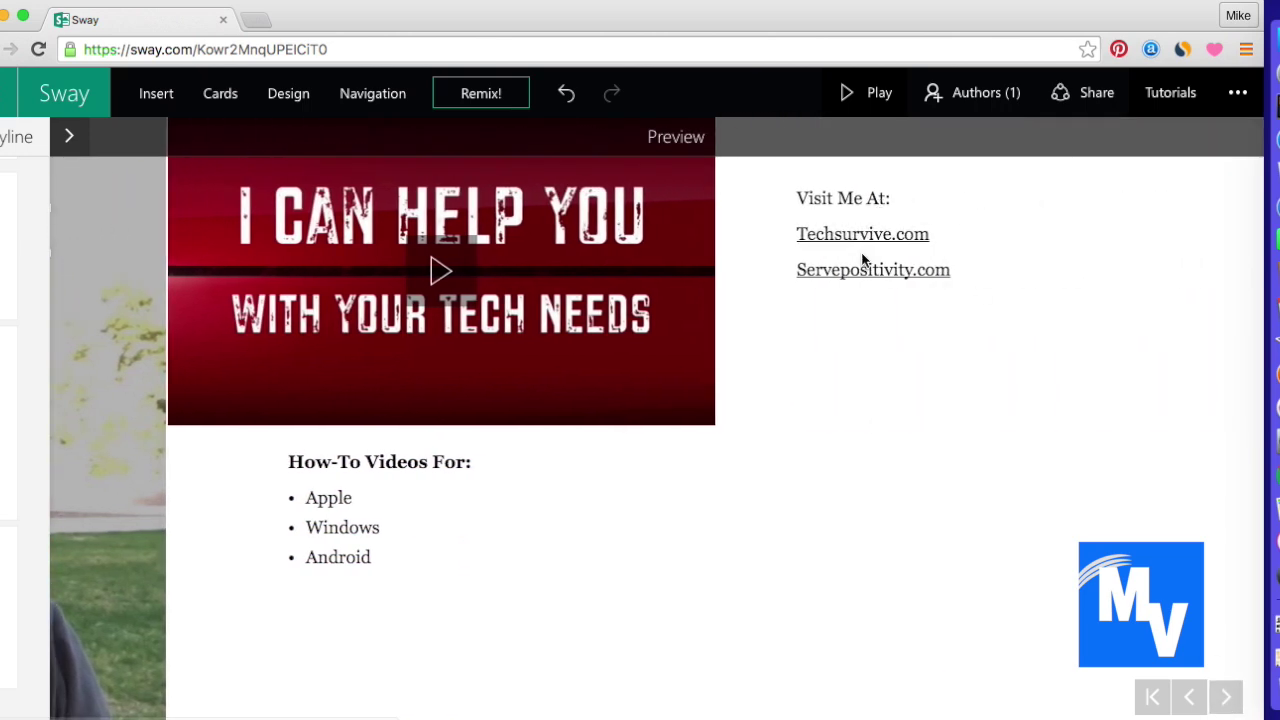
left_click(864, 236)
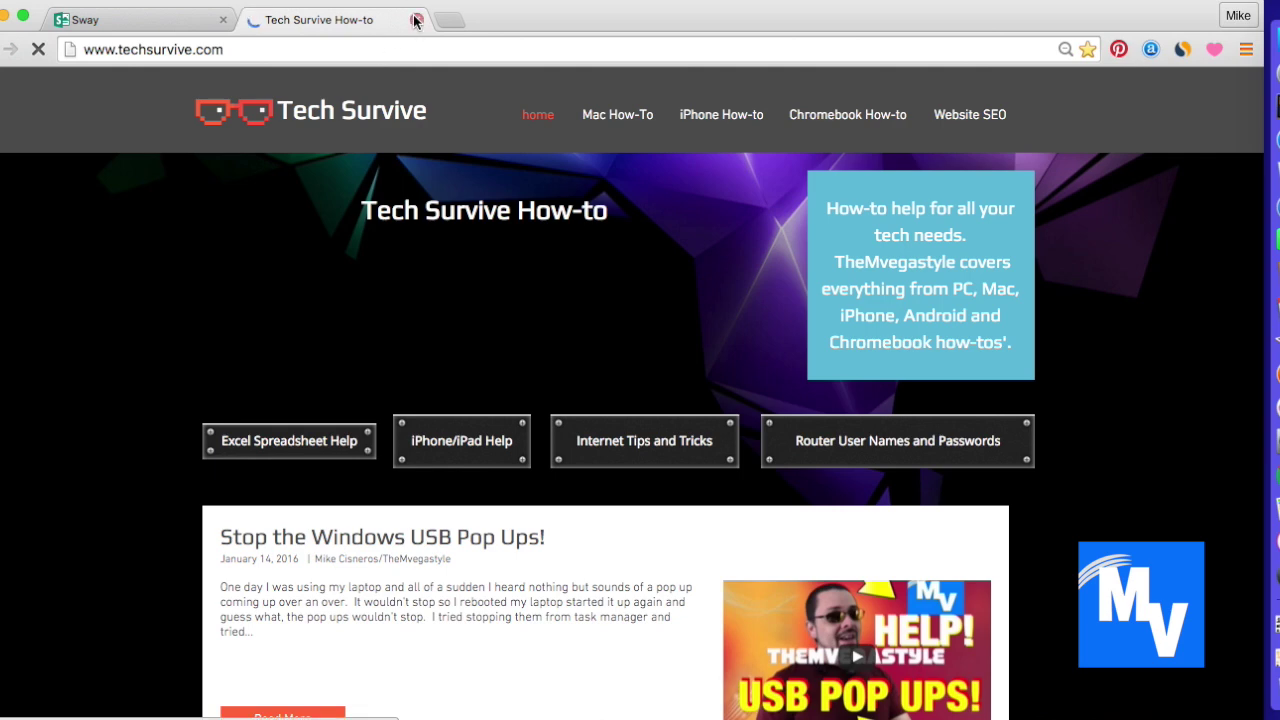
left_click(416, 21)
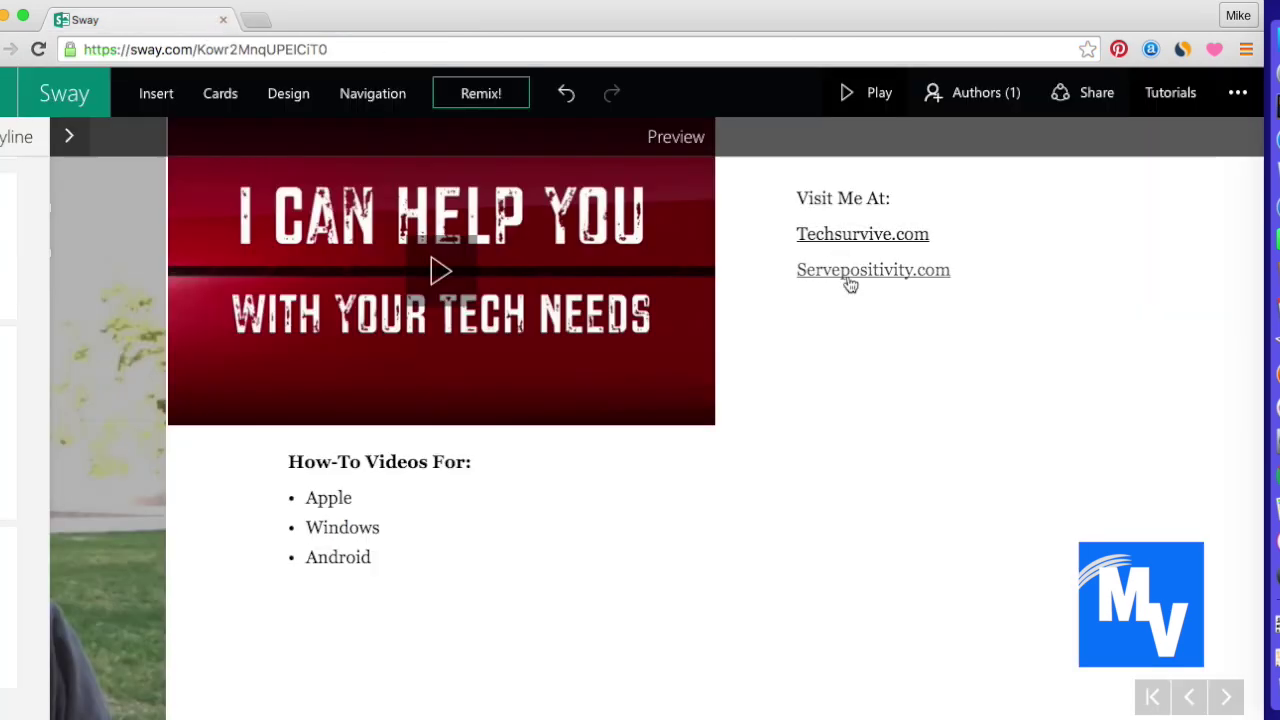
left_click(1188, 700)
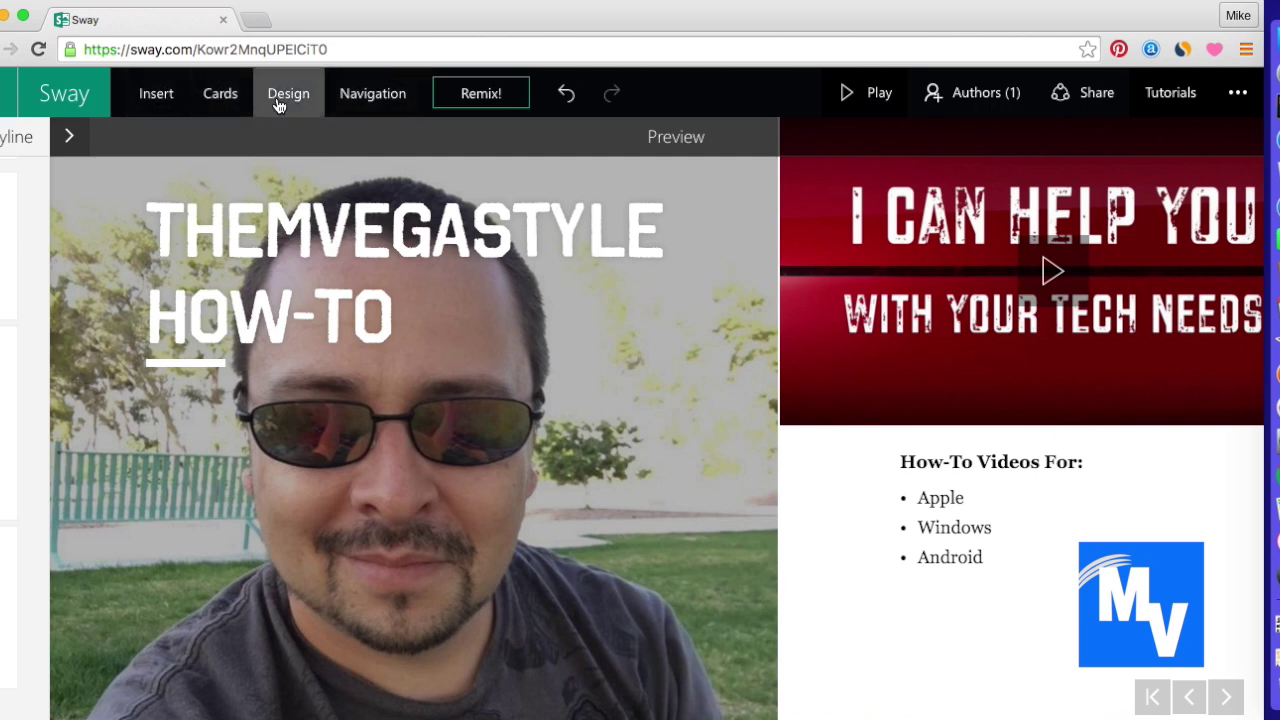
Remix the design repeatedly until the white uppercase, underlined title over the photo appears
left_click(500, 95)
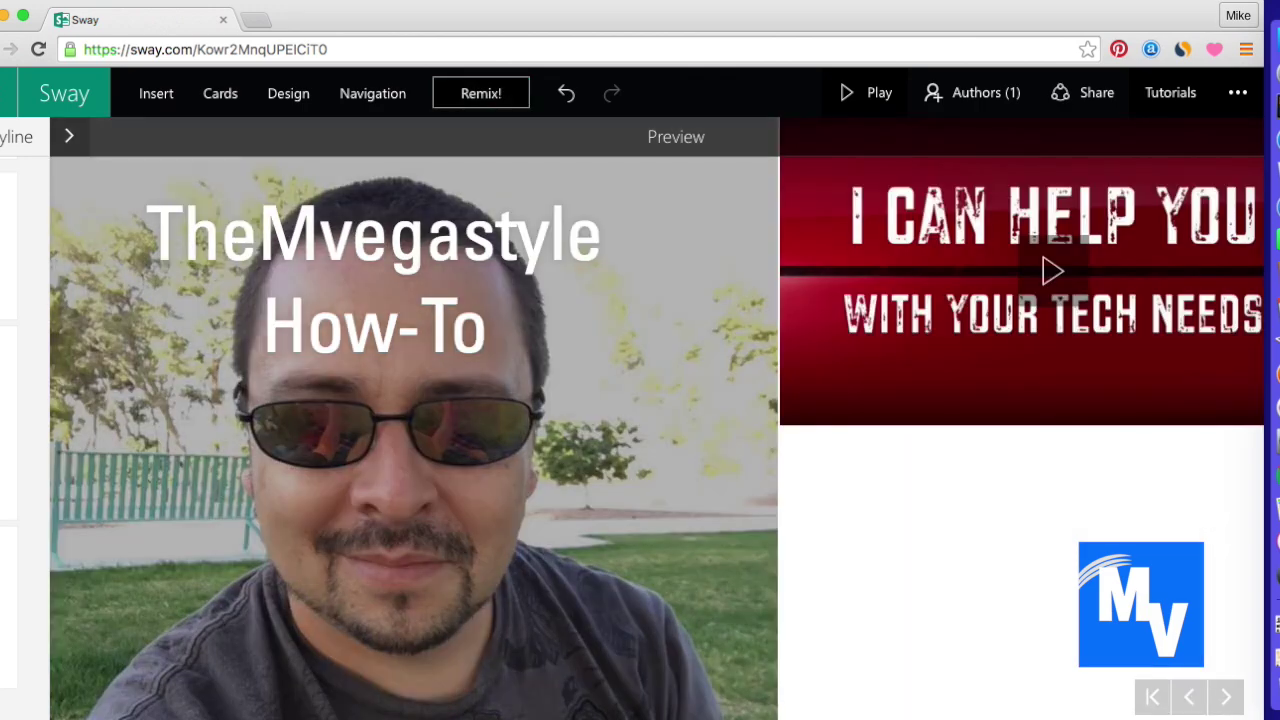
left_click(1224, 696)
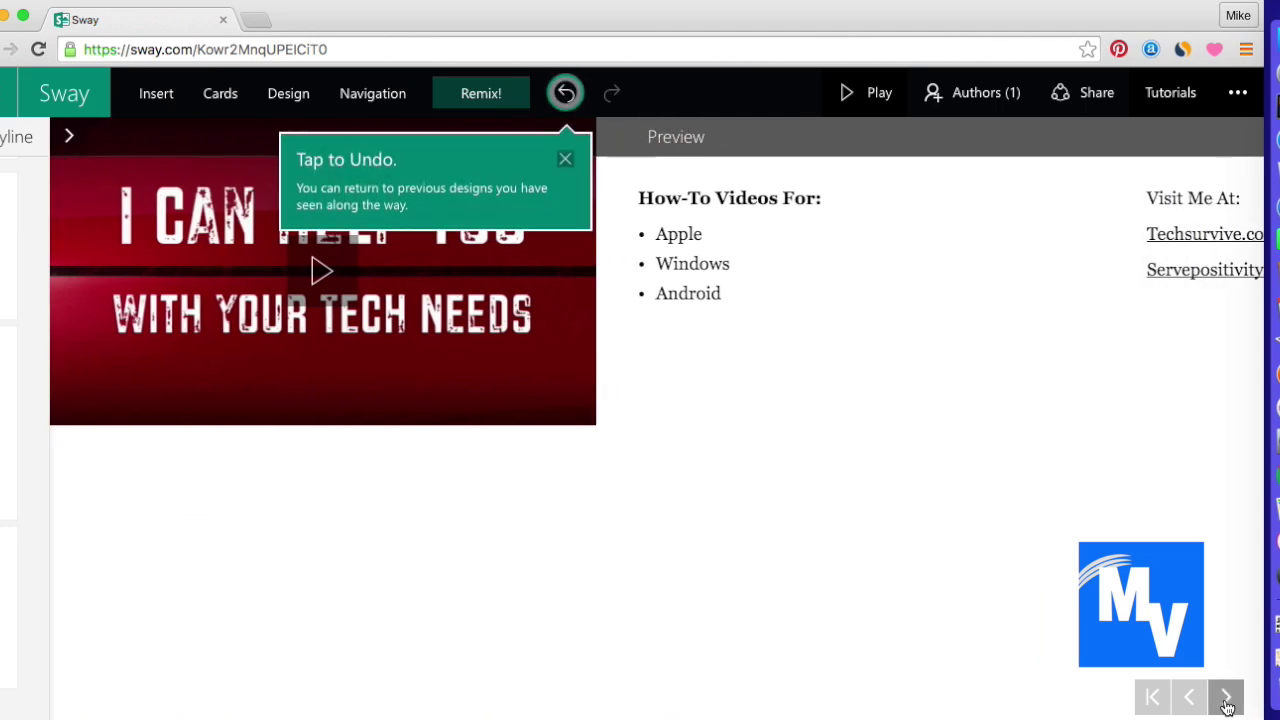
left_click(1190, 697)
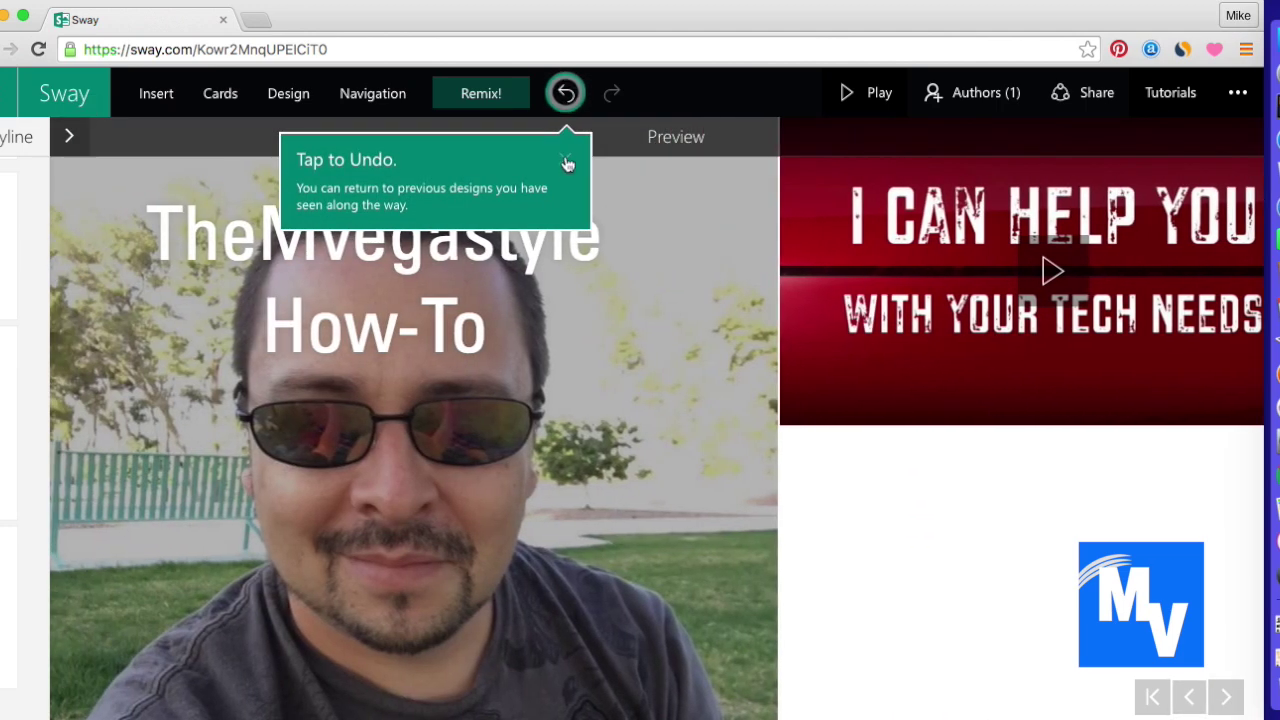
left_click(565, 160)
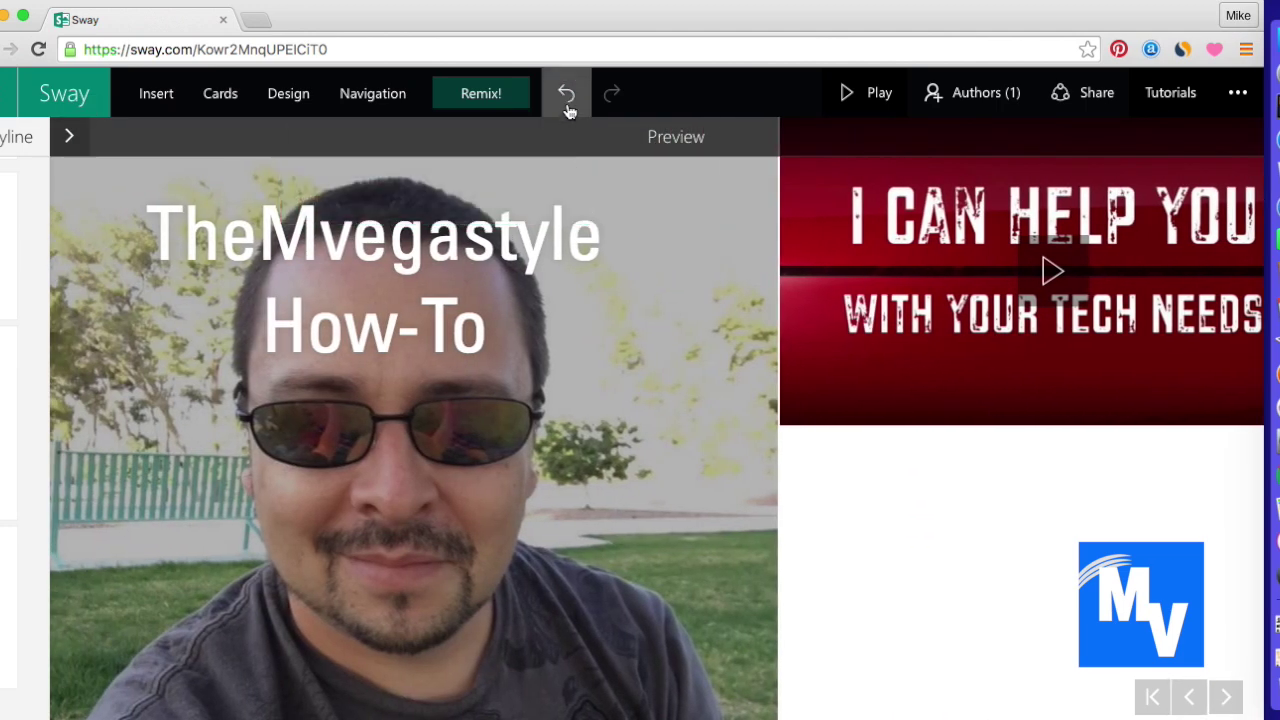
left_click(482, 95)
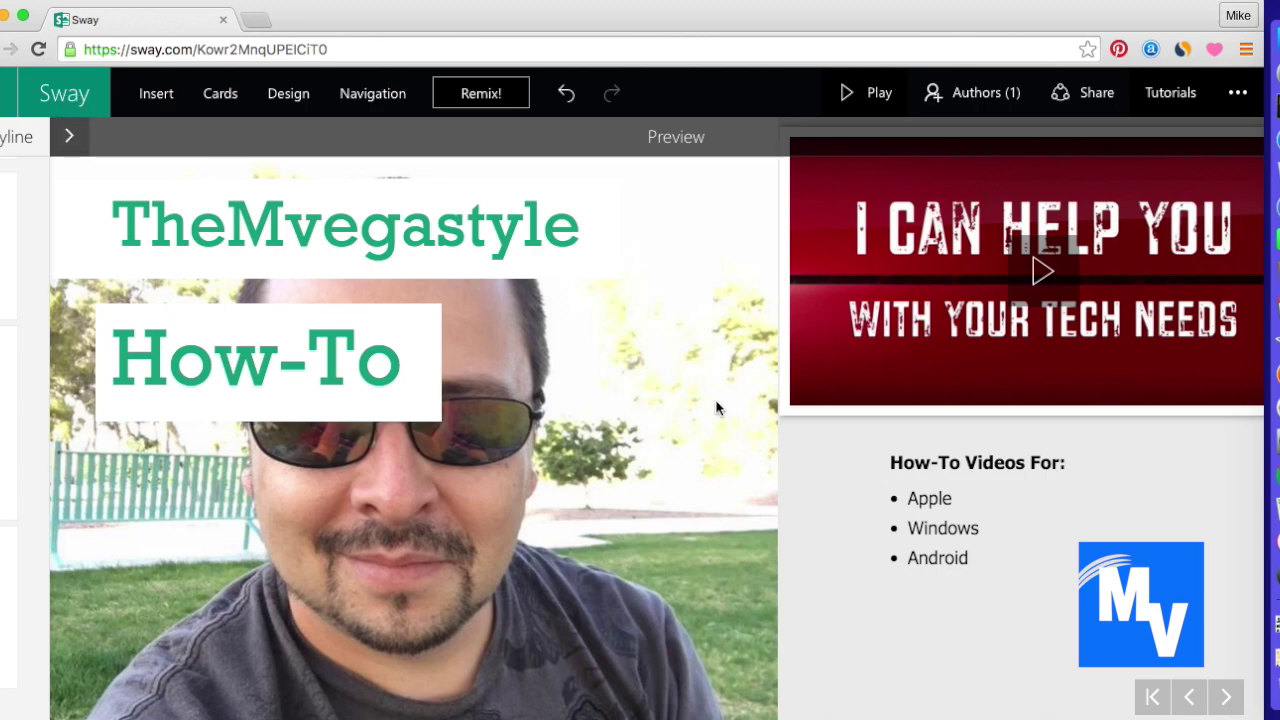
left_click(478, 95)
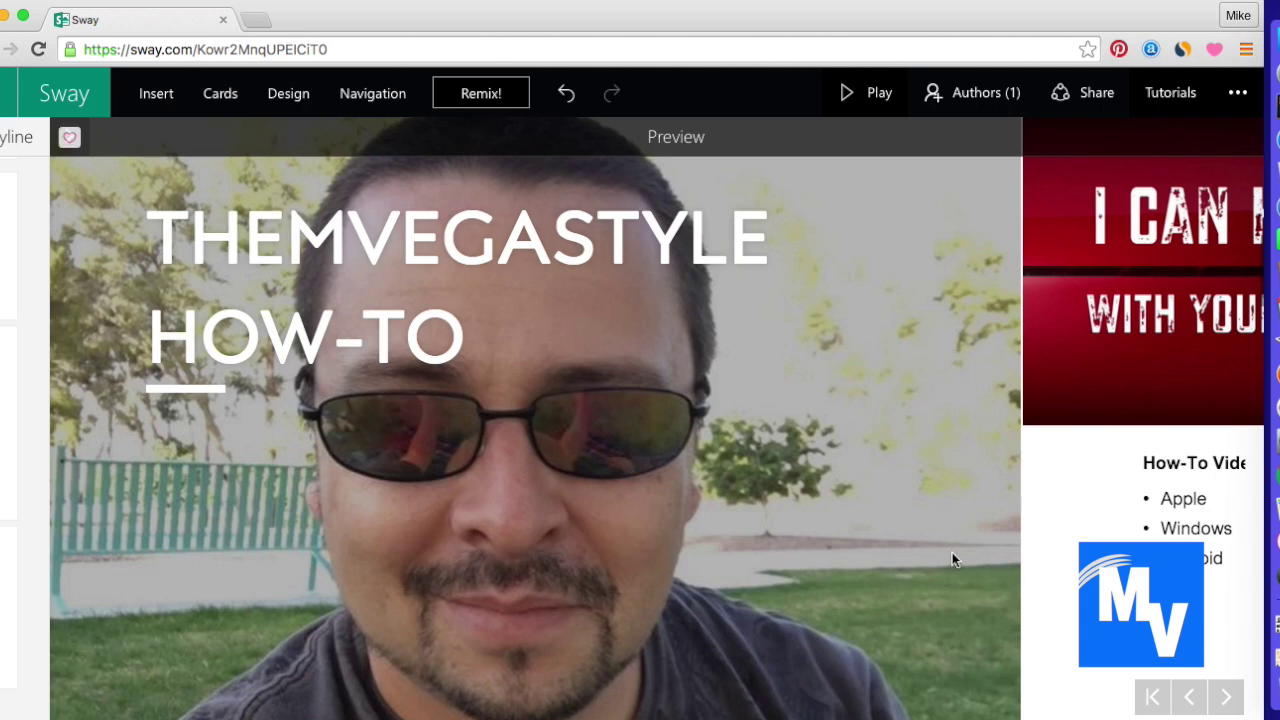
Play the embedded tech video briefly, pause it at 0:02, and go back to the title card
left_click(1226, 698)
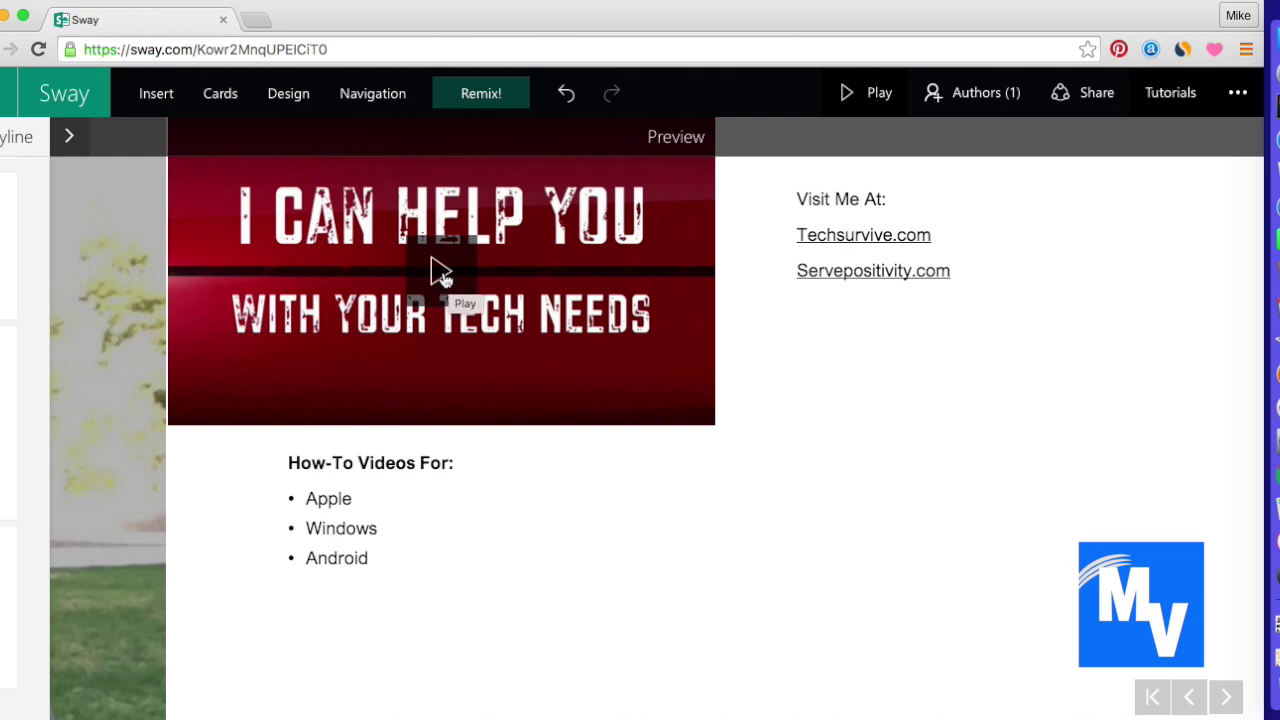
left_click(441, 272)
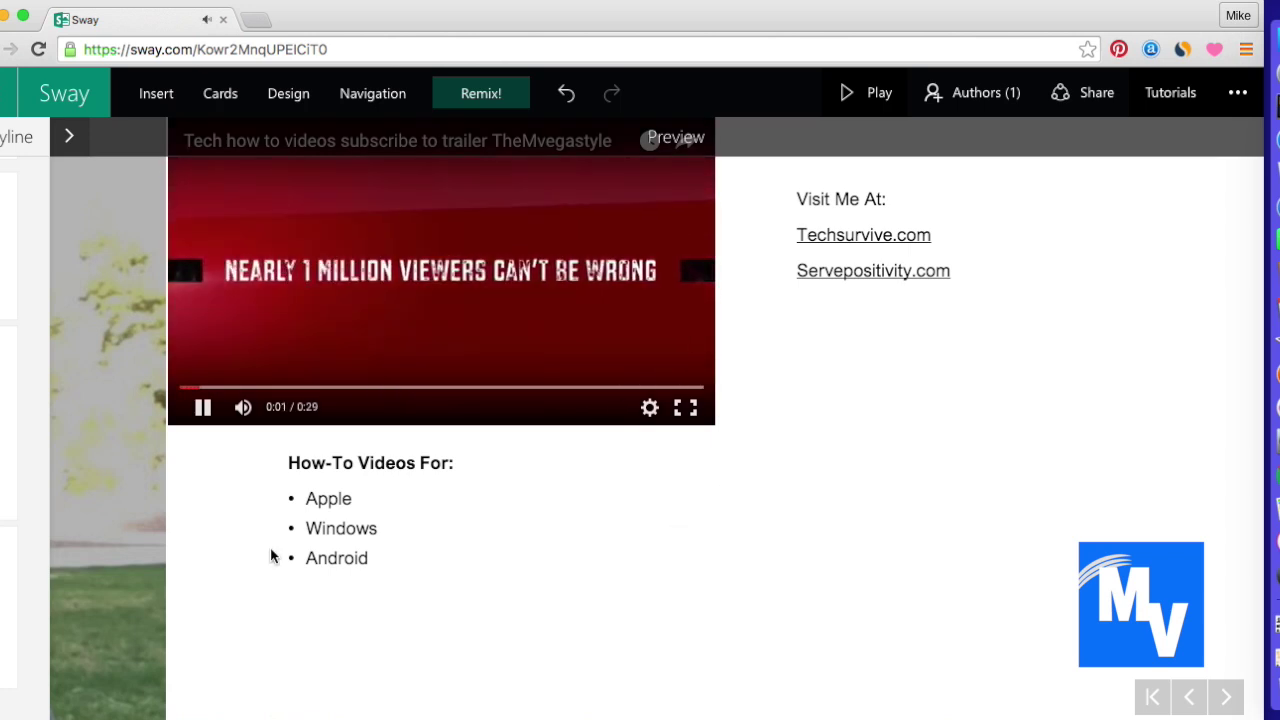
left_click(203, 408)
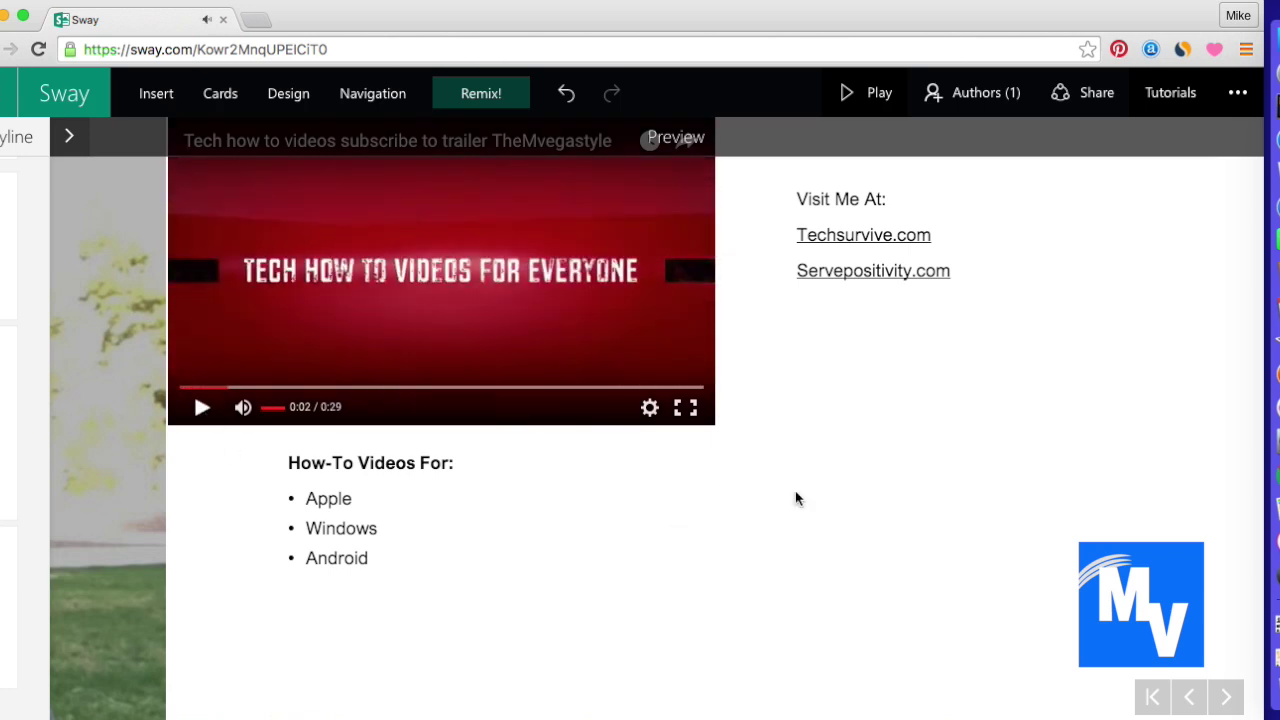
left_click(1192, 703)
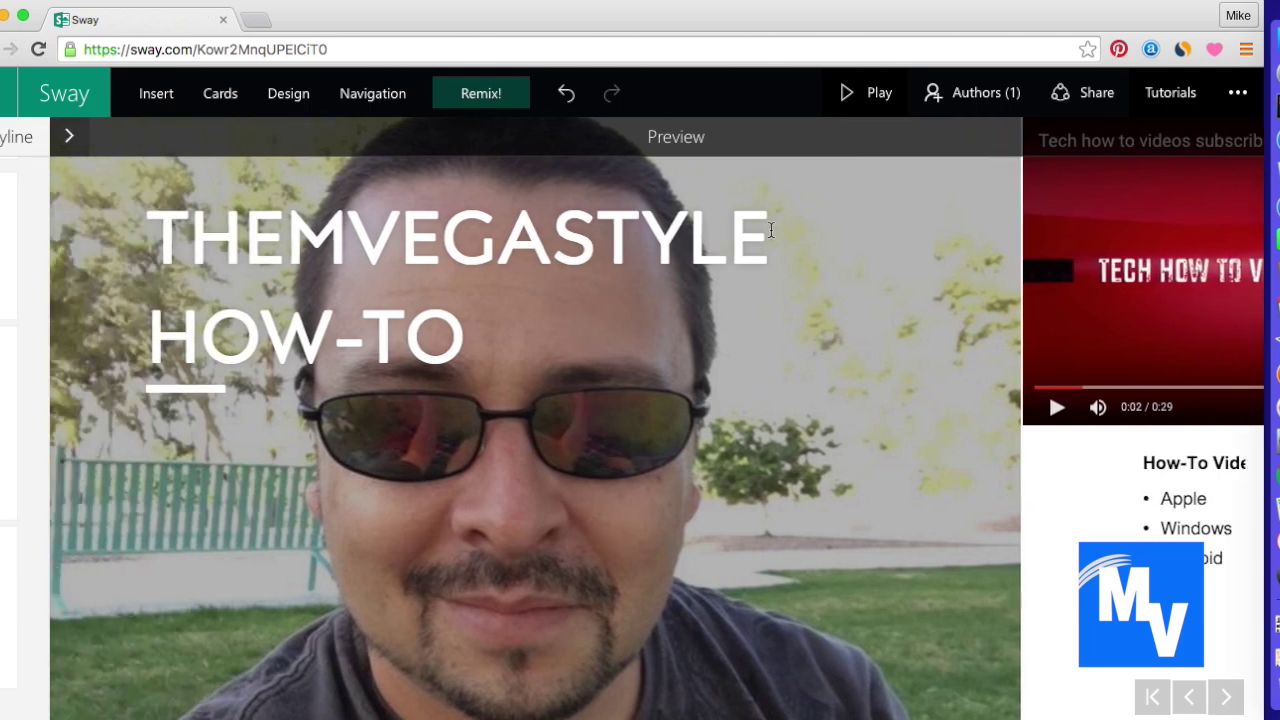
View and select the co-author edit link under Authors, then close that panel
left_click(966, 109)
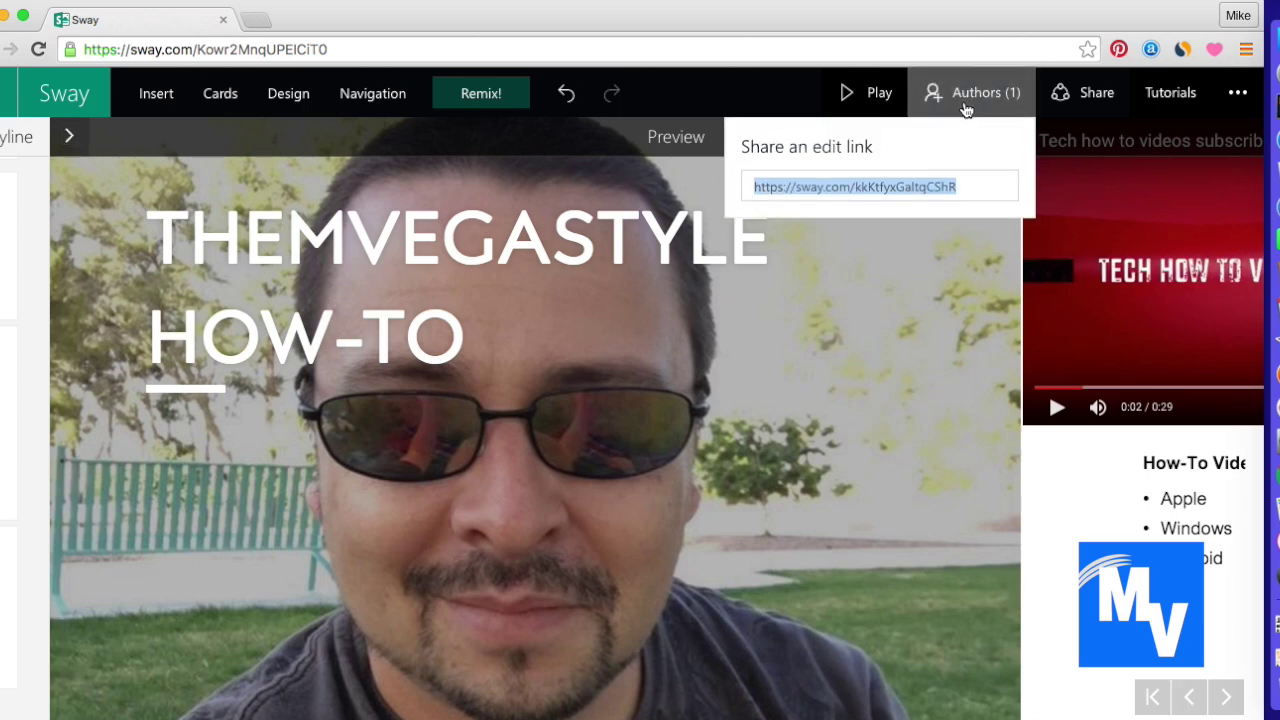
left_click(815, 192)
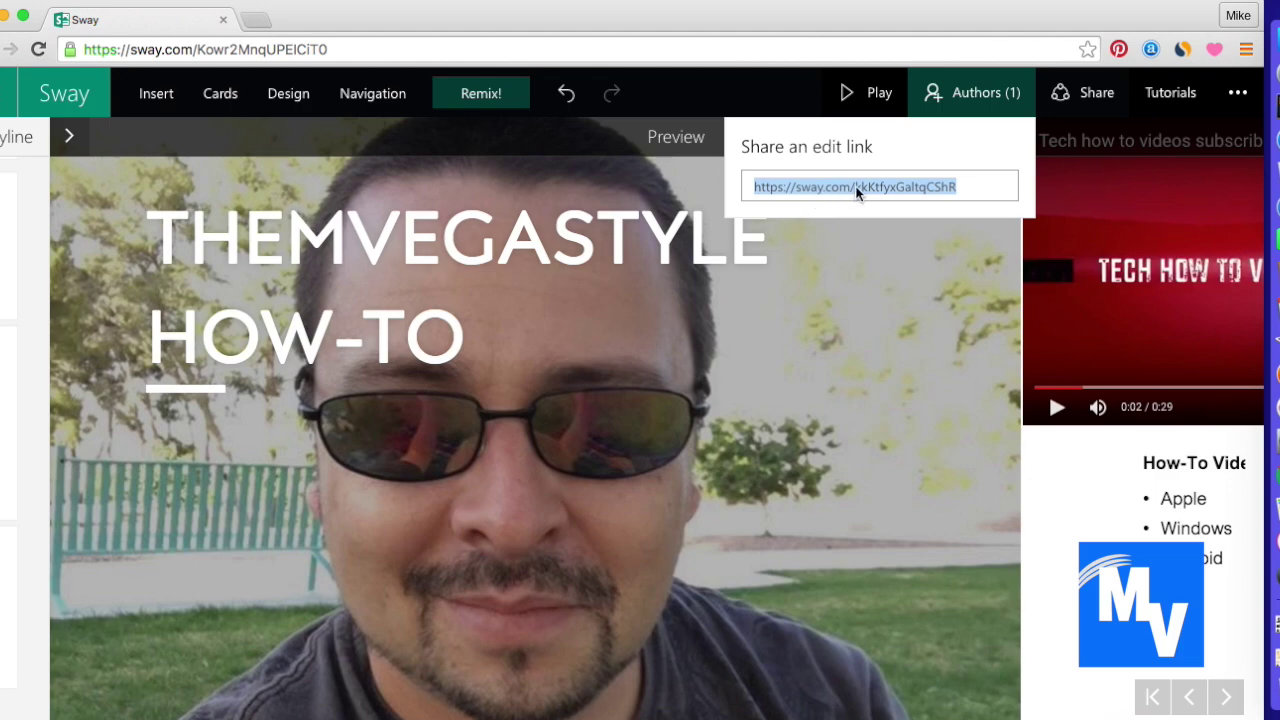
left_click(877, 329)
Copy the Sway's public share link from the Share pane and open a blank browser tab
left_click(1090, 92)
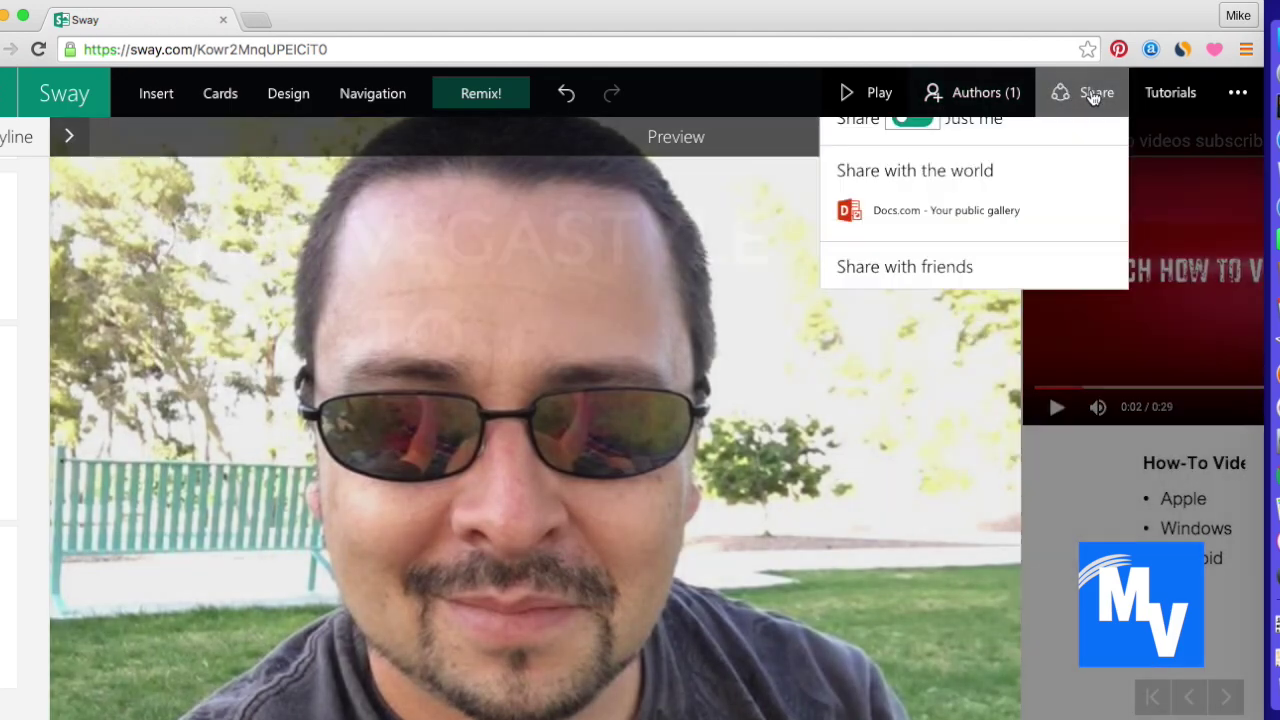
left_click(960, 391)
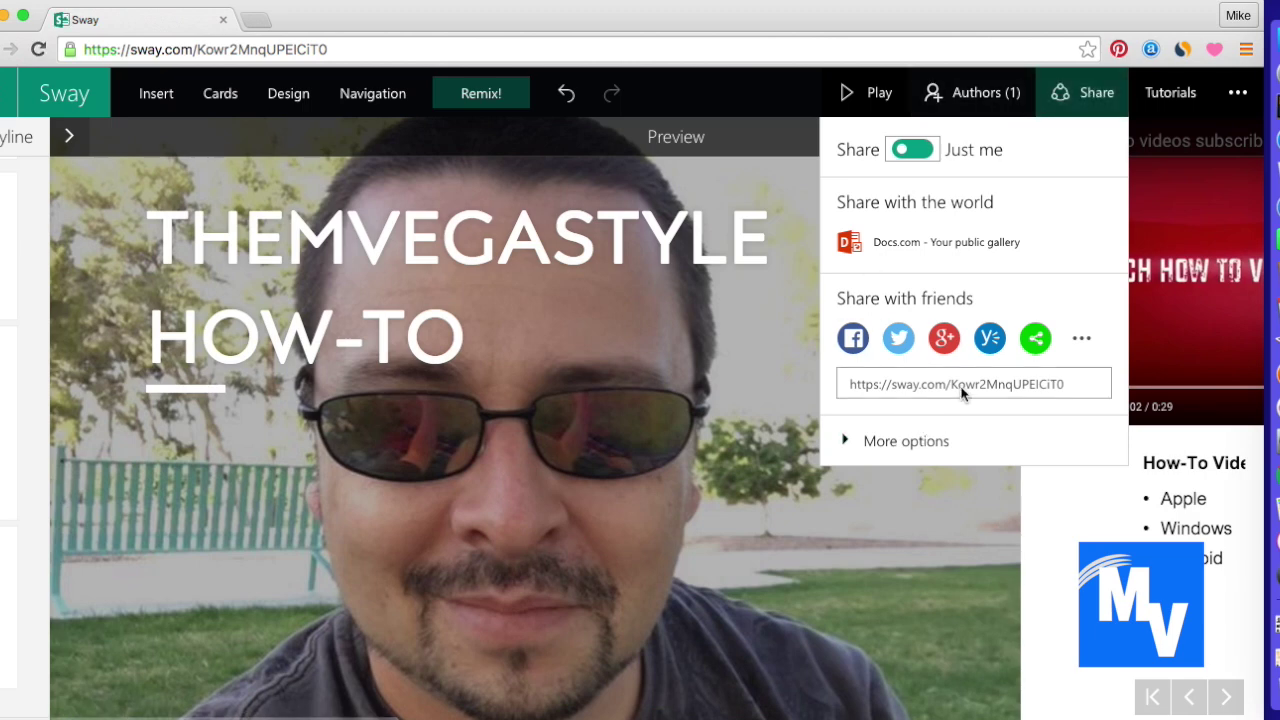
right_click(962, 393)
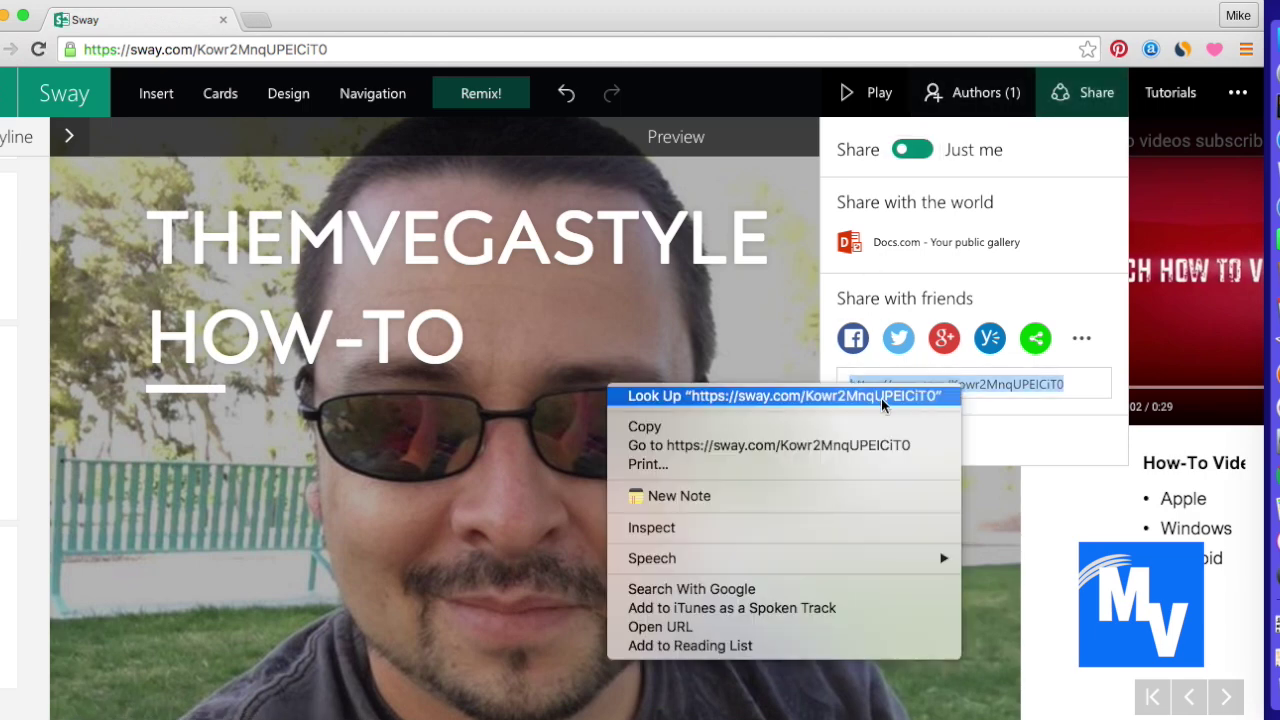
left_click(736, 426)
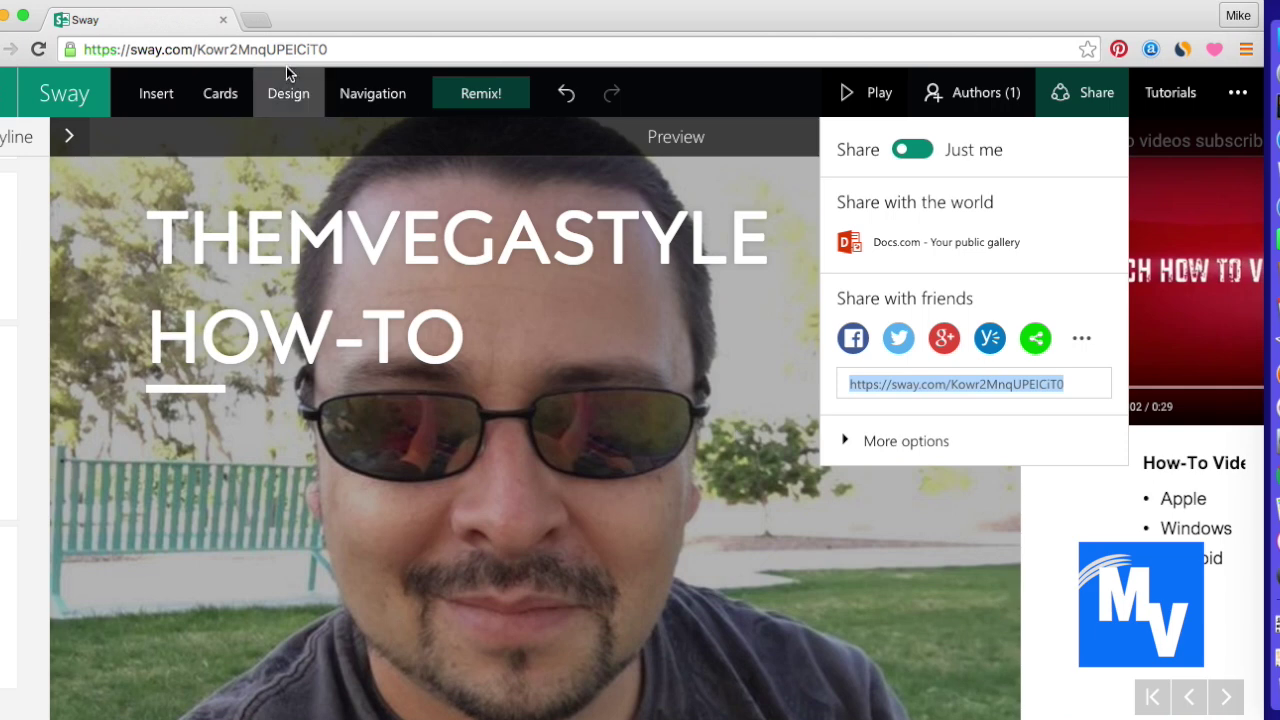
left_click(256, 20)
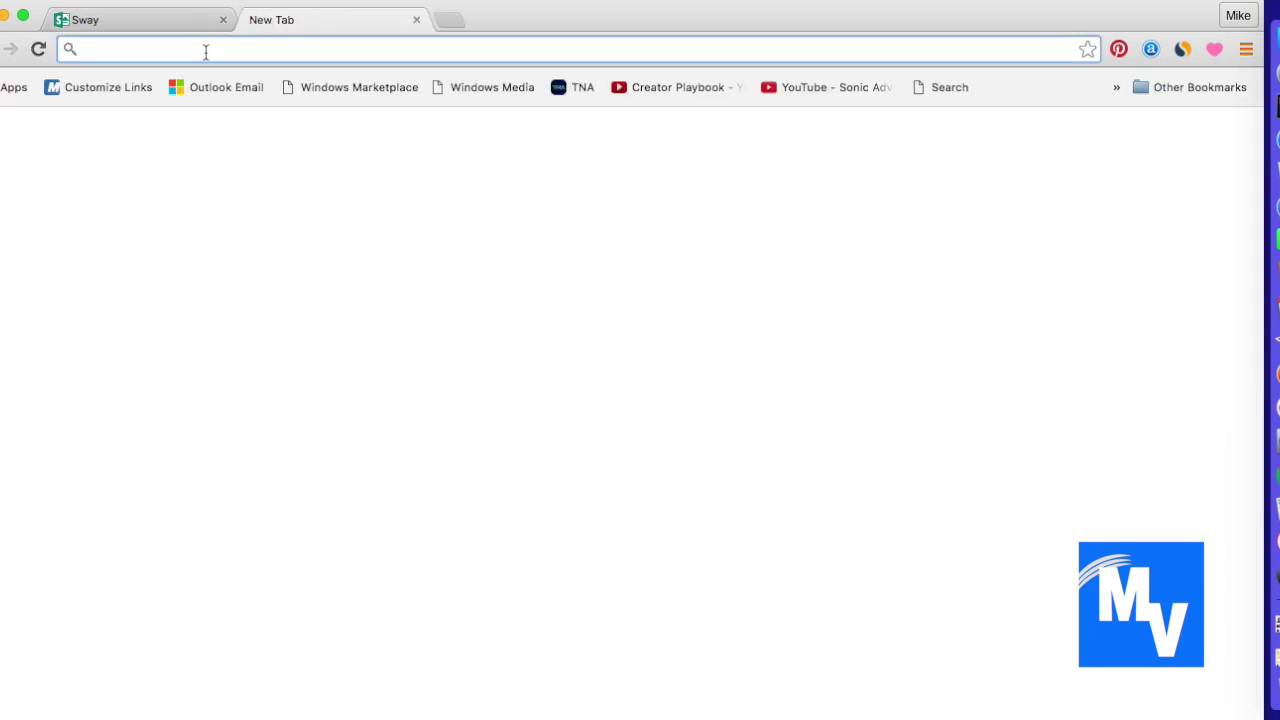
Load the pasted share link to open TheMvegastyle How-To Sway and expand its preview
right_click(205, 51)
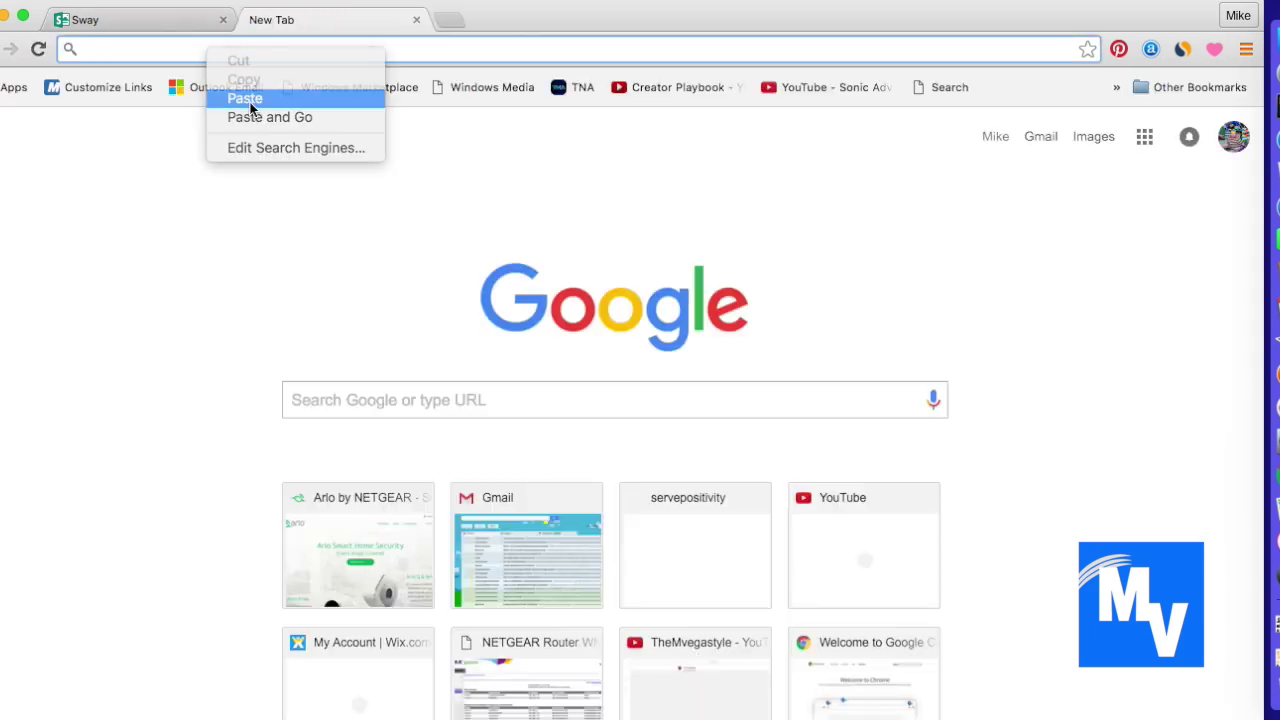
left_click(244, 99)
key("Return")
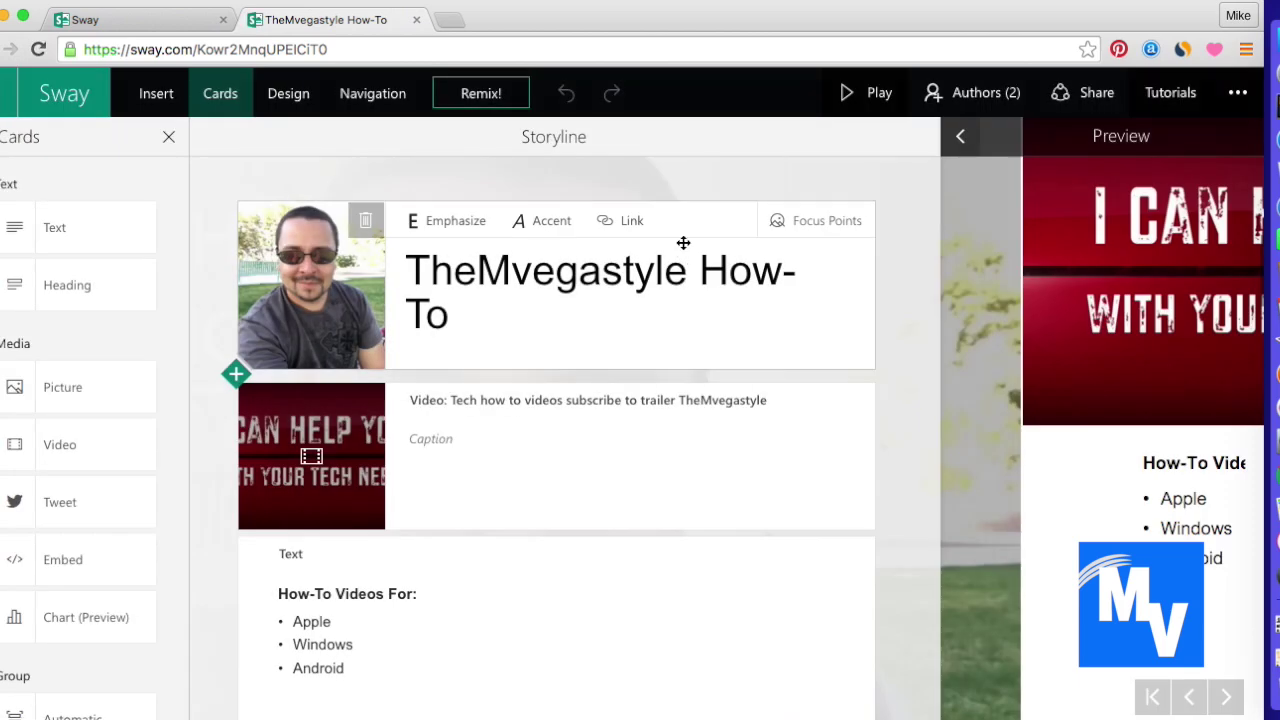
left_click(961, 142)
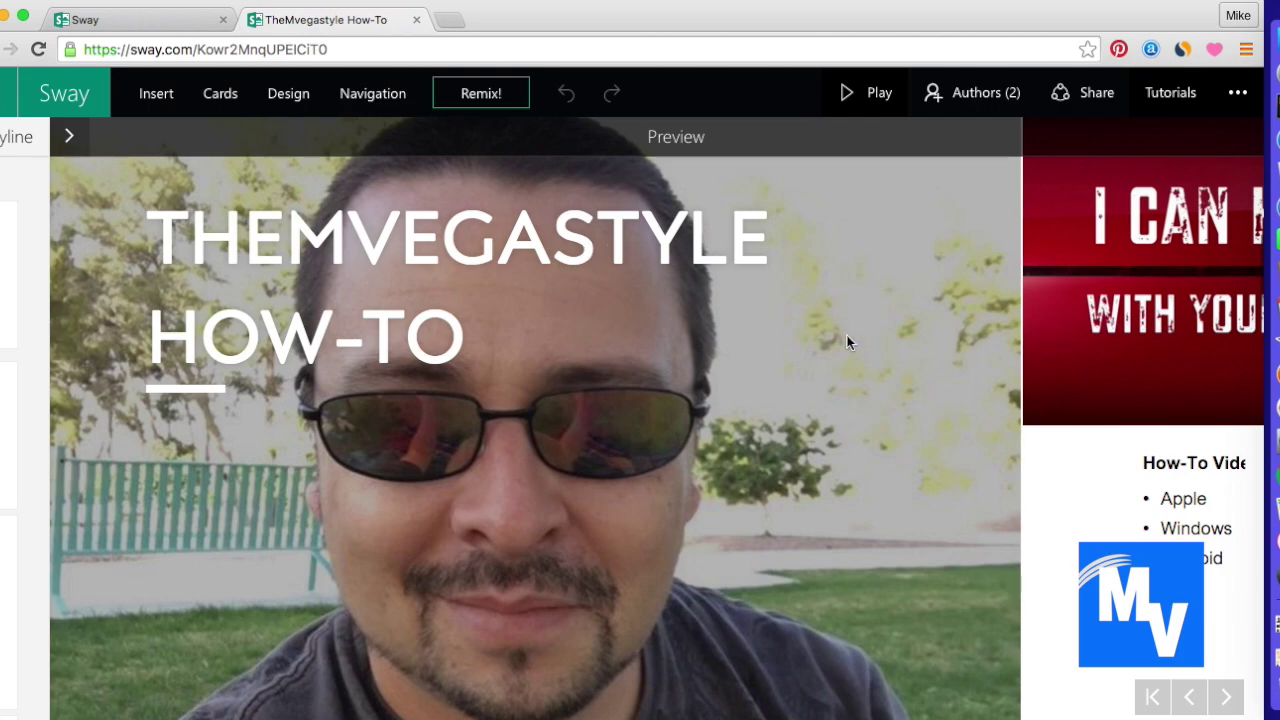
Play TheMvegastyle How-To, advance one section, then return to the title card
left_click(857, 95)
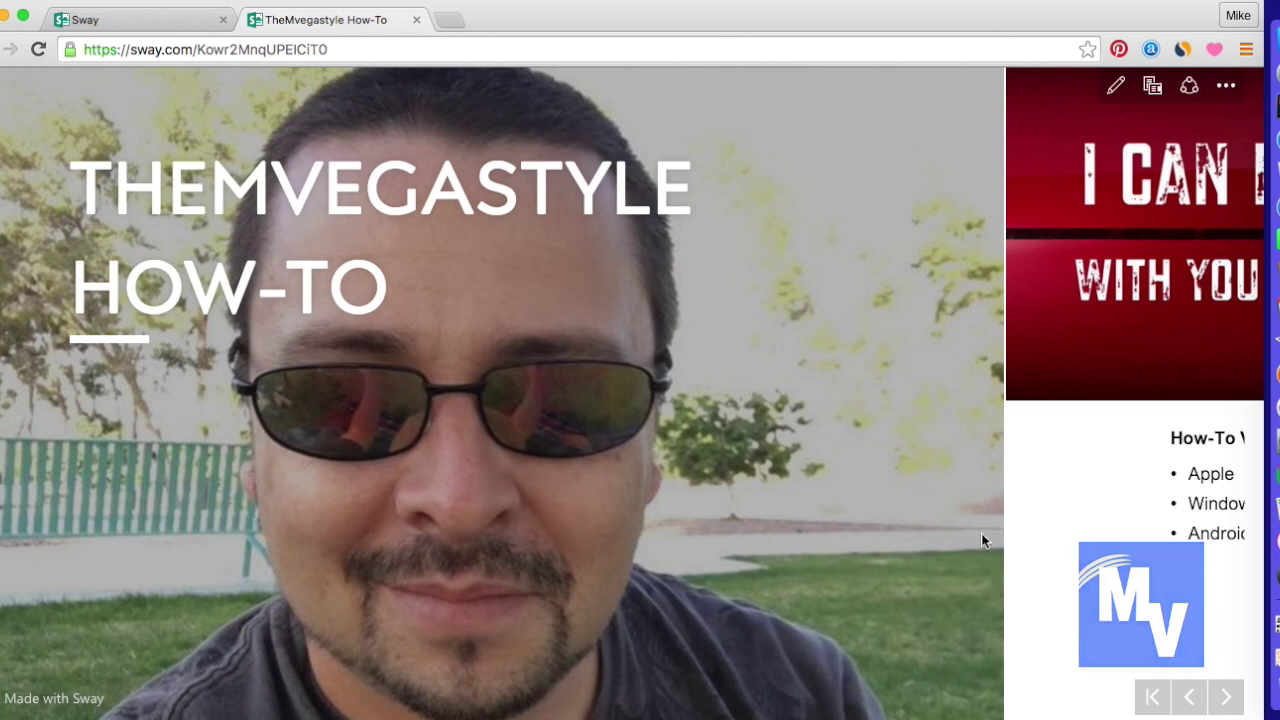
left_click(1226, 697)
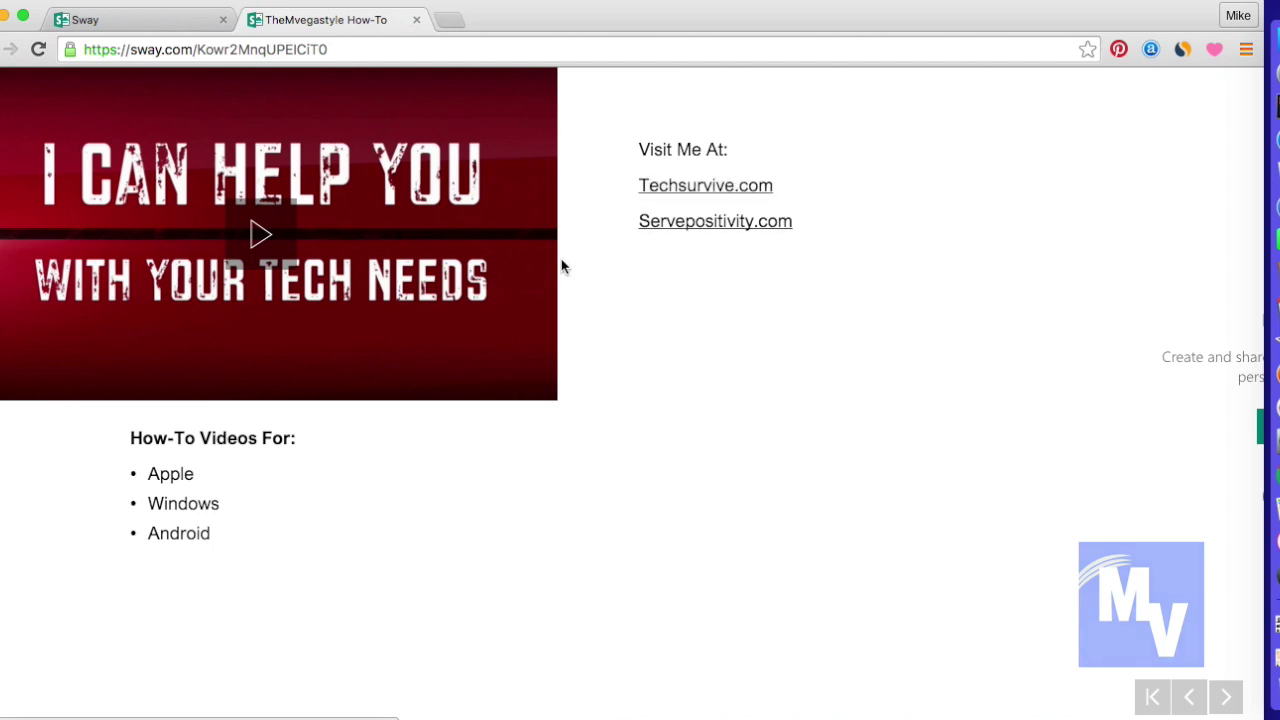
left_click(1188, 698)
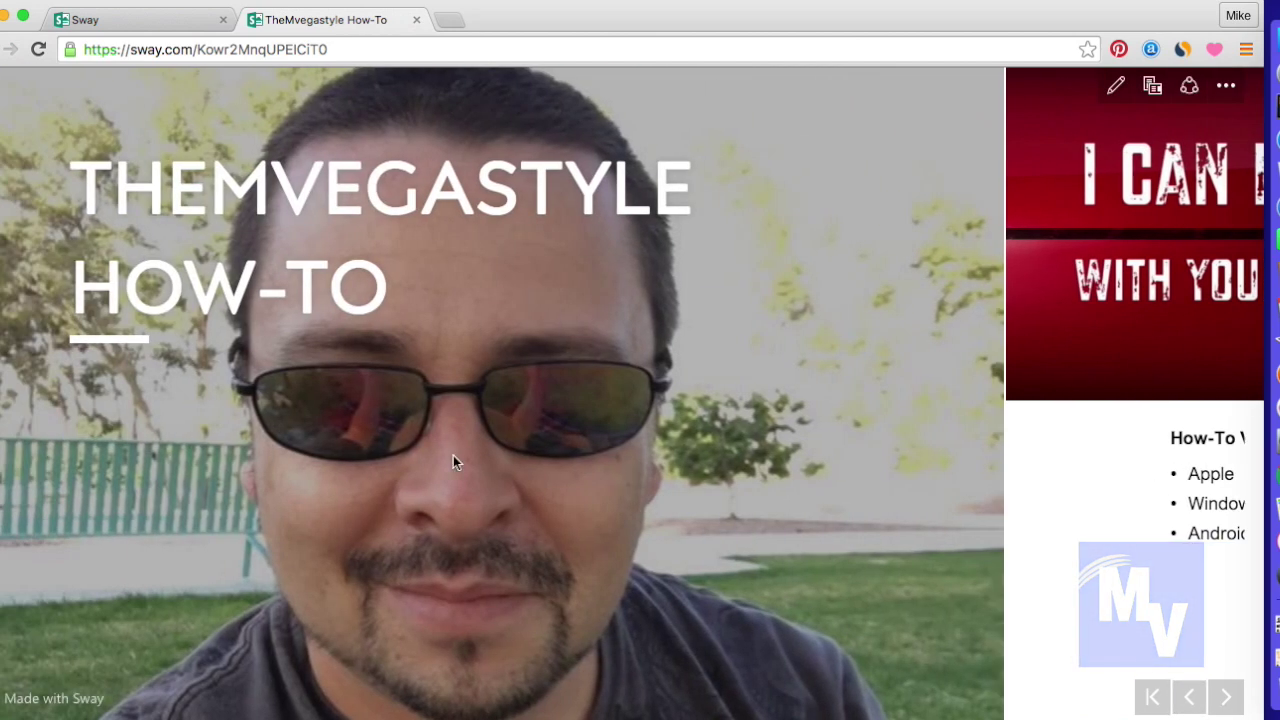